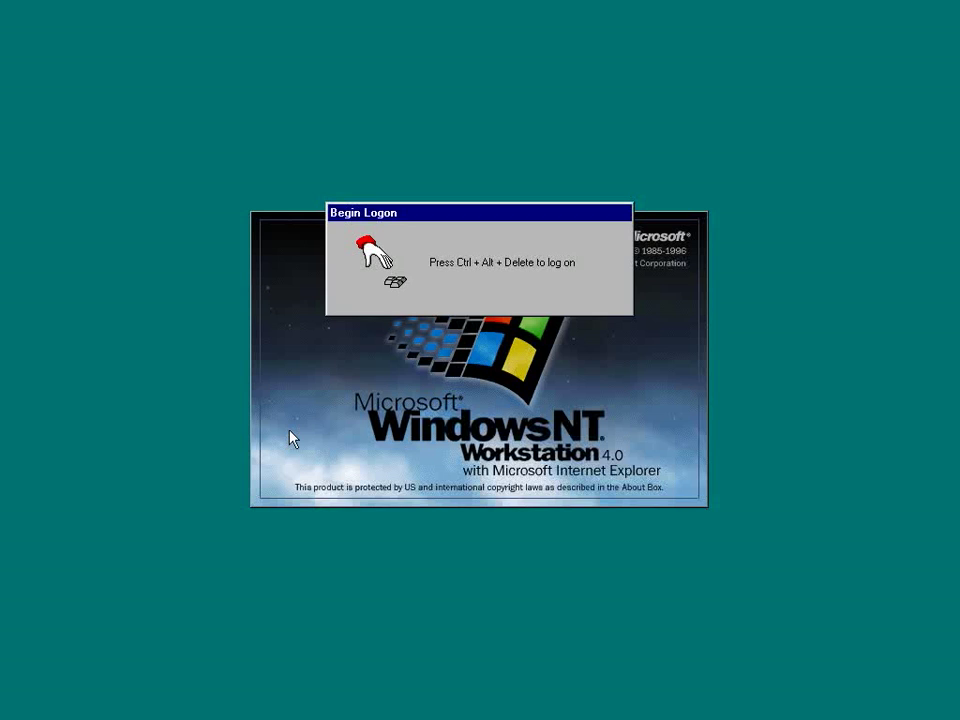
Step: Log on to the workstation as Administrator by entering the account password
key("ctrl+alt+Delete")
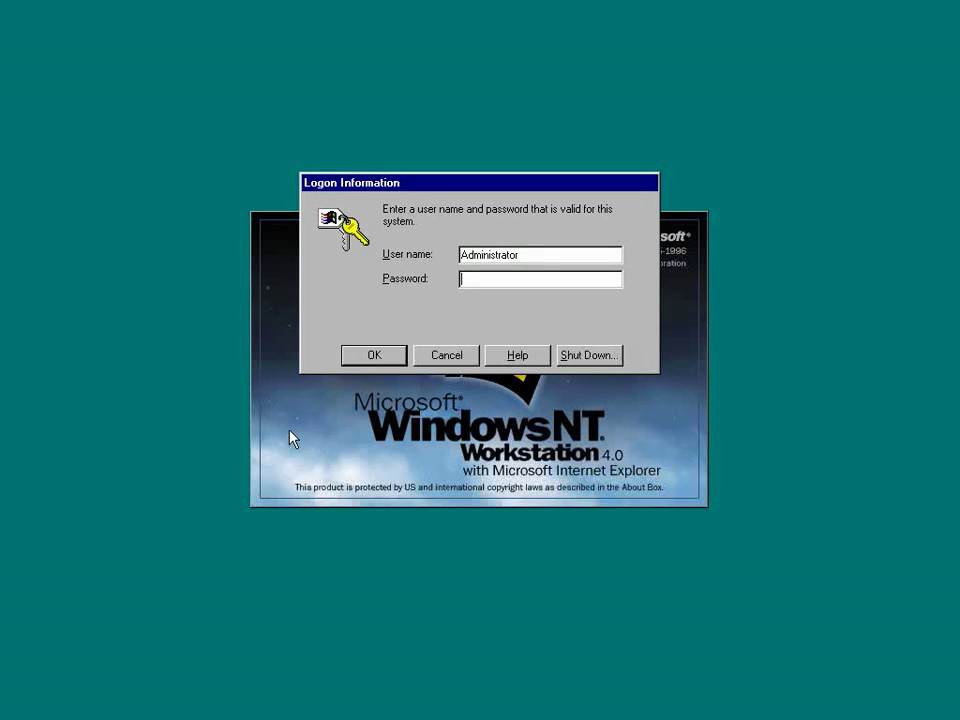
type("********")
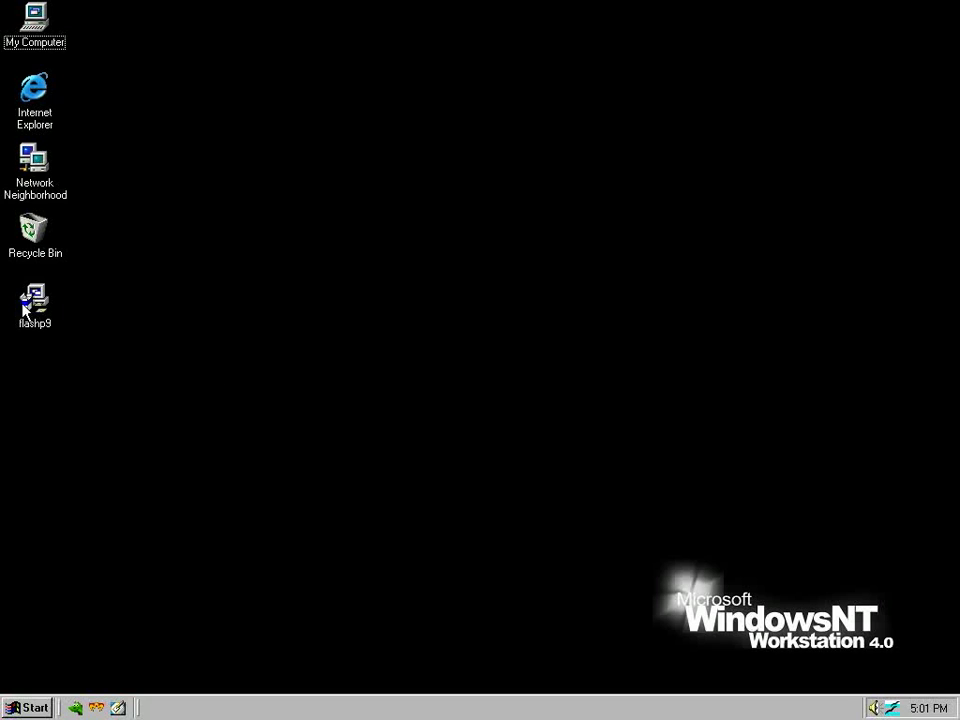
Step: Delete the flashp9 program from the desktop and empty the Recycle Bin
left_click_drag(34, 298, 36, 251)
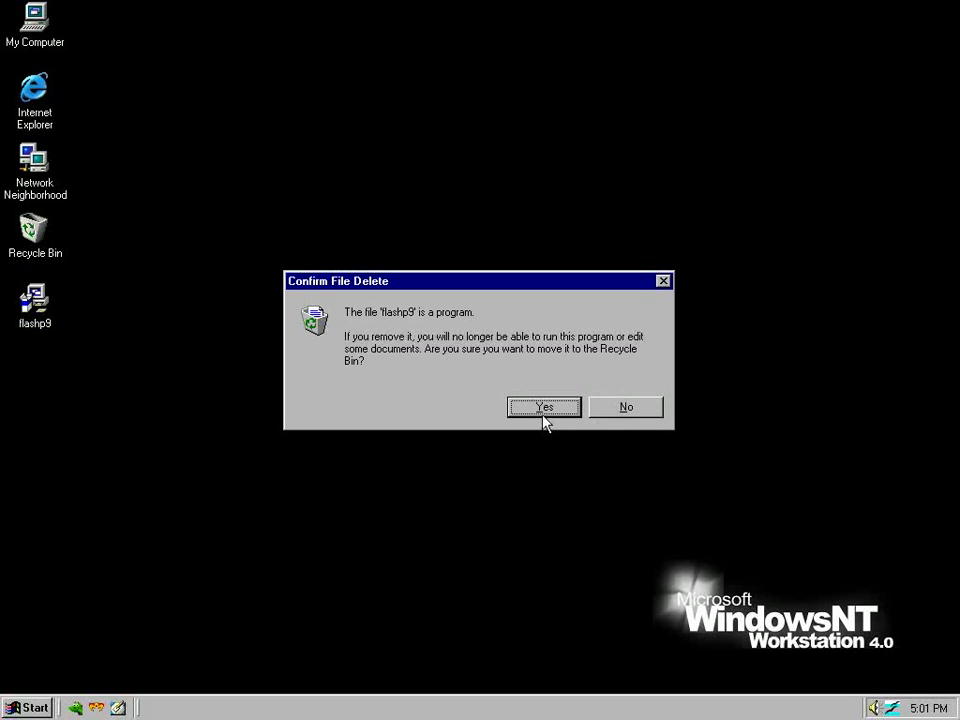
left_click(545, 412)
right_click(36, 234)
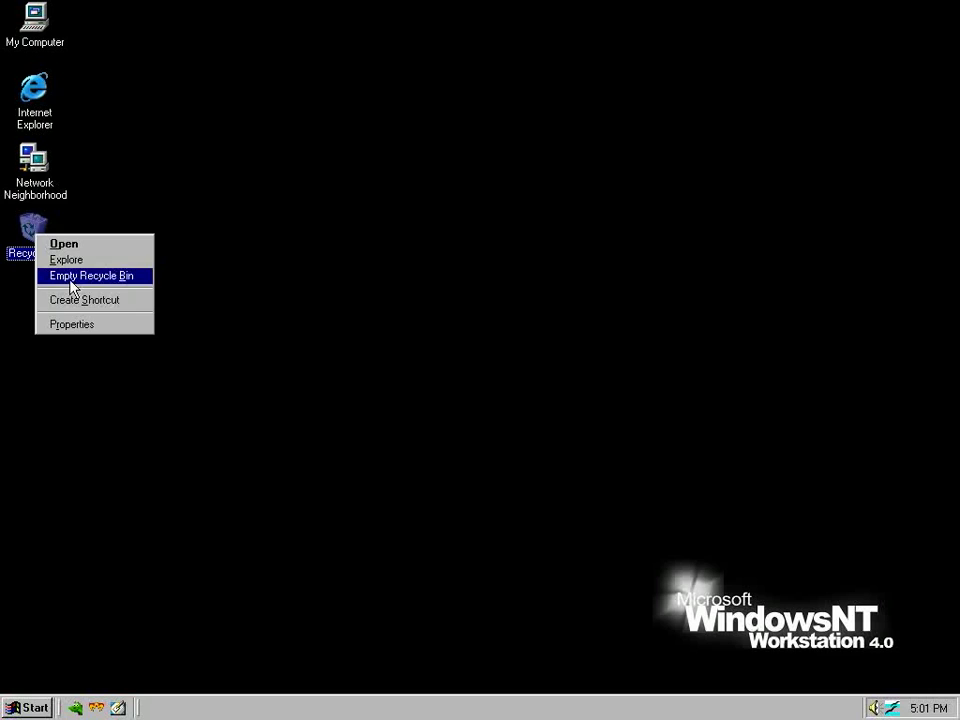
left_click(55, 277)
left_click(538, 408)
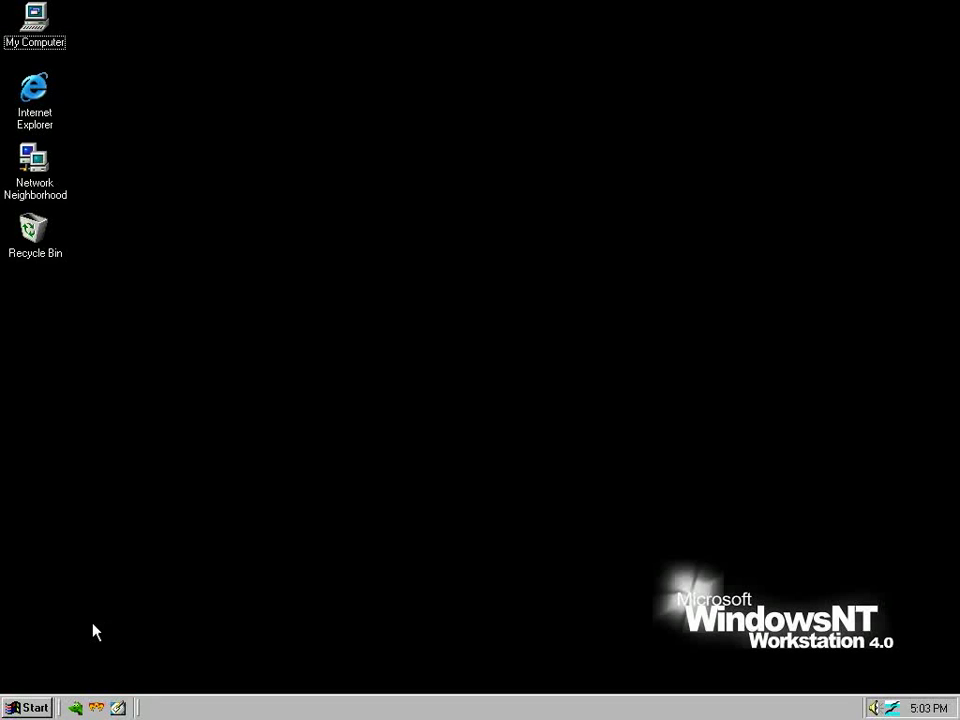
Step: View the drives and folders in My Computer, and close its window
double_click(34, 43)
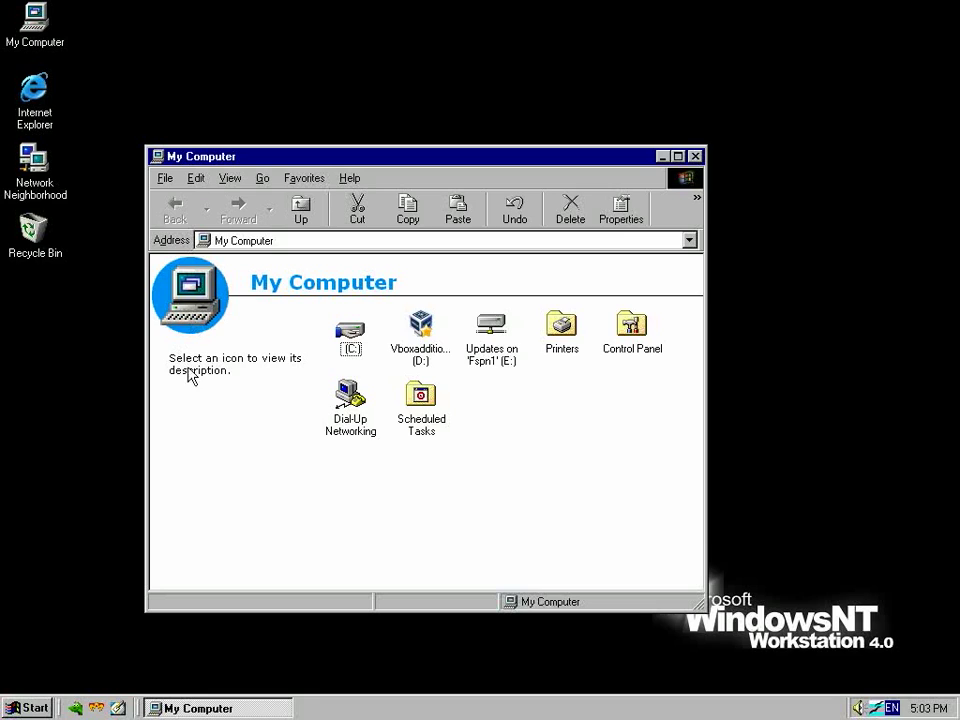
left_click(696, 157)
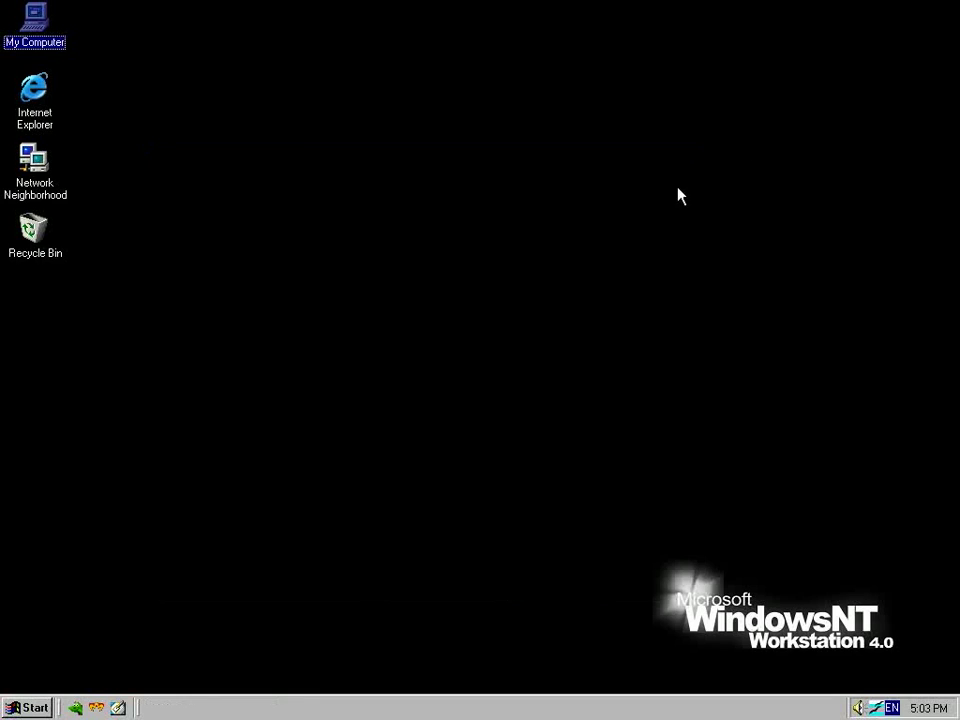
left_click(106, 433)
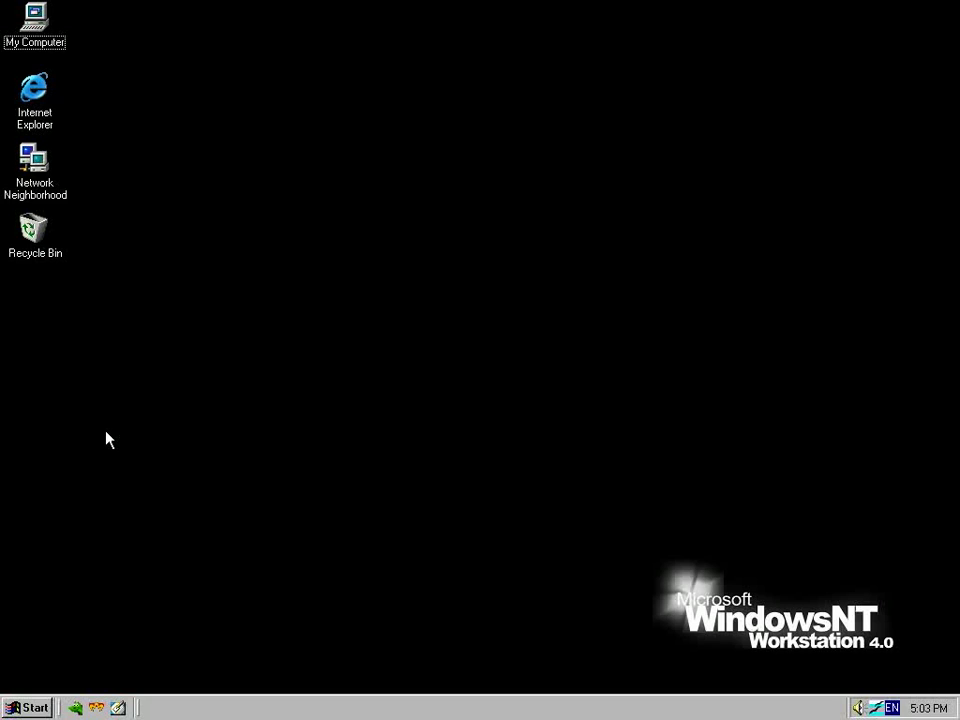
Step: Start Internet Explorer to check how the MSN home page renders, and close the browser
double_click(36, 92)
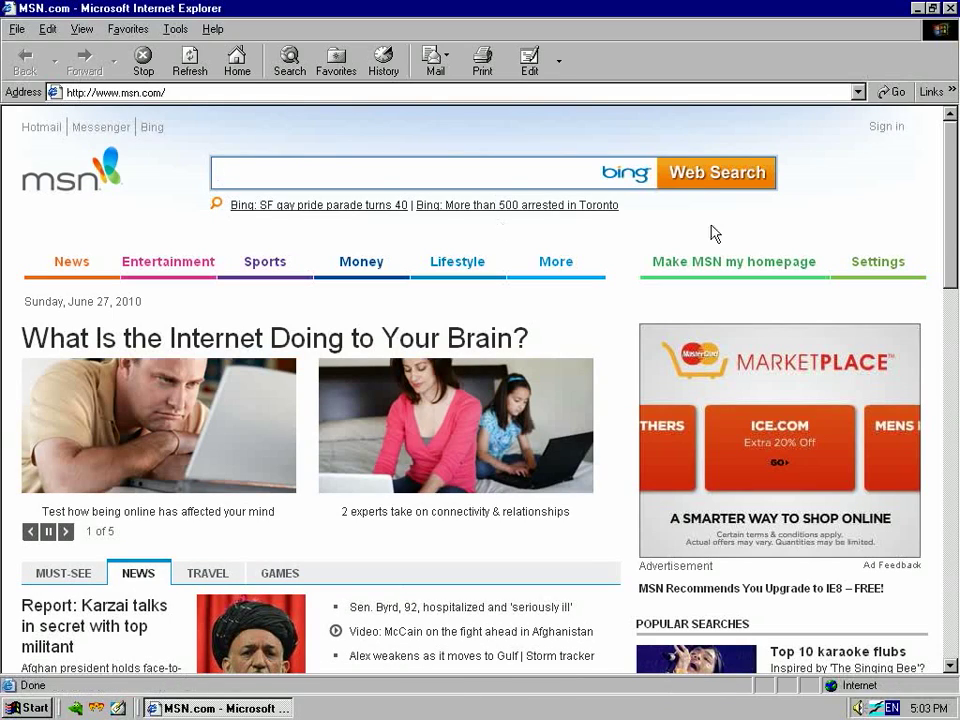
mouse_move(953, 228)
left_mouse_down()
mouse_move(940, 425)
mouse_move(936, 225)
left_mouse_up()
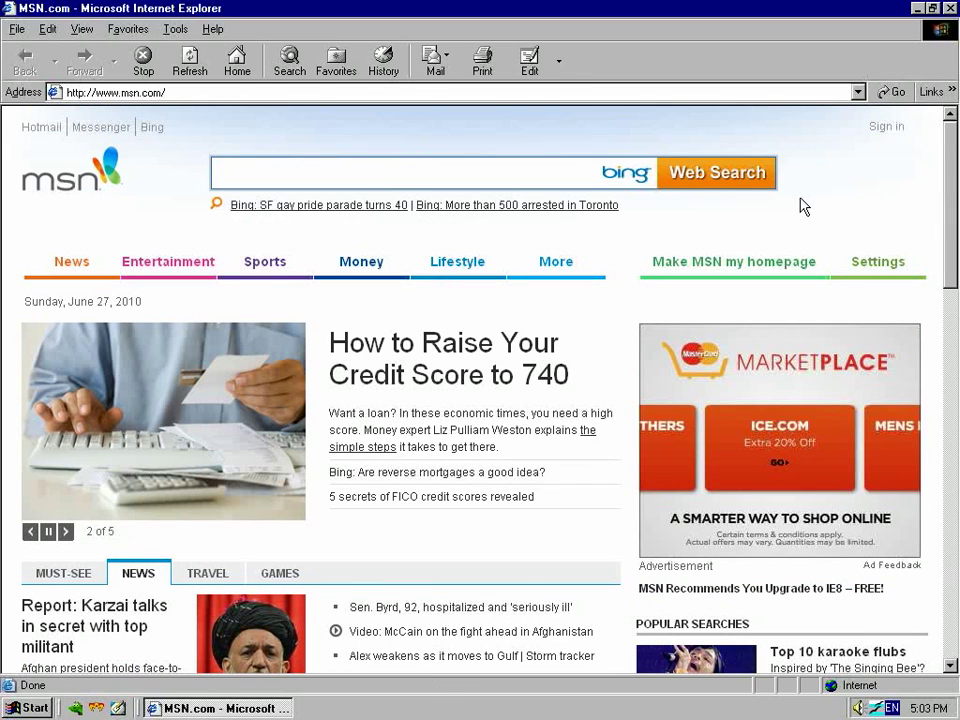
left_click(951, 8)
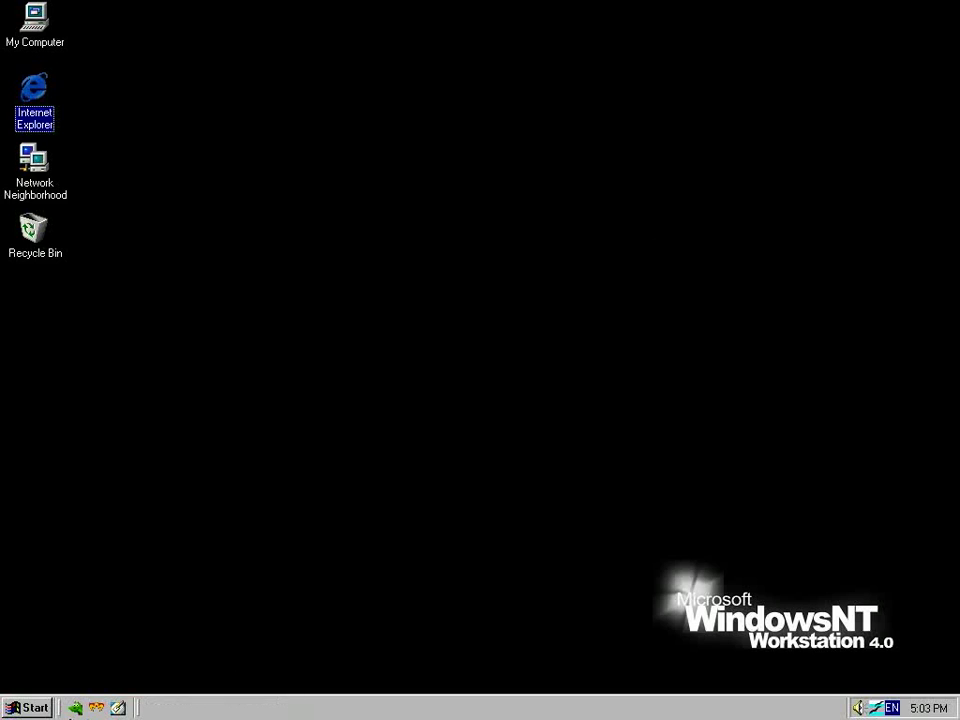
Step: Start the K-Meleon browser, load pcmech.com and skim through its home page
left_click(75, 708)
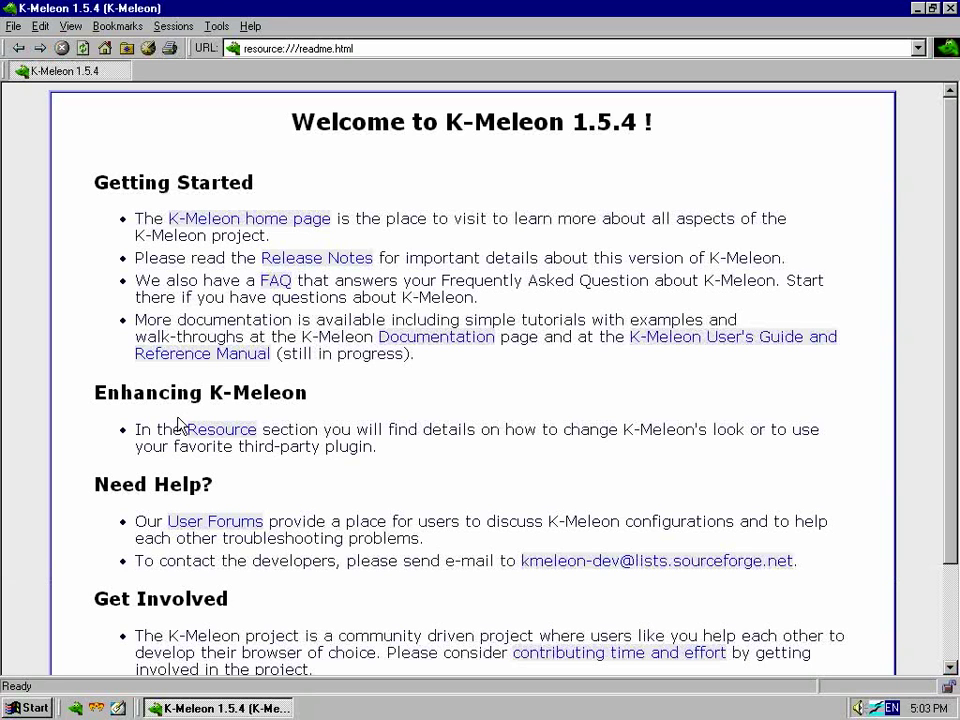
left_click(317, 50)
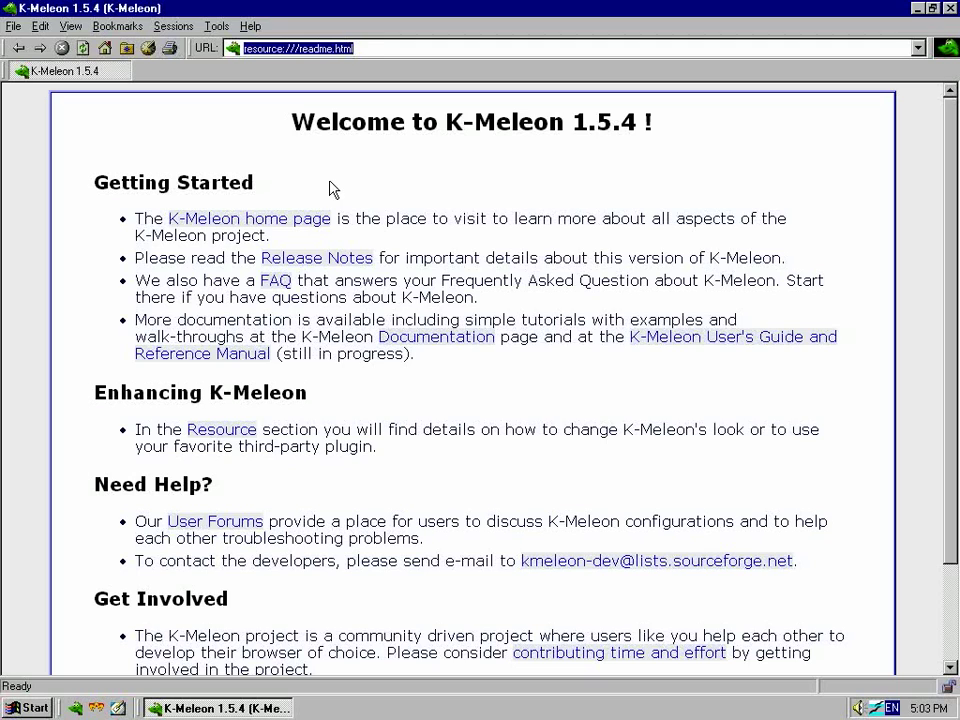
type("pcmech.com")
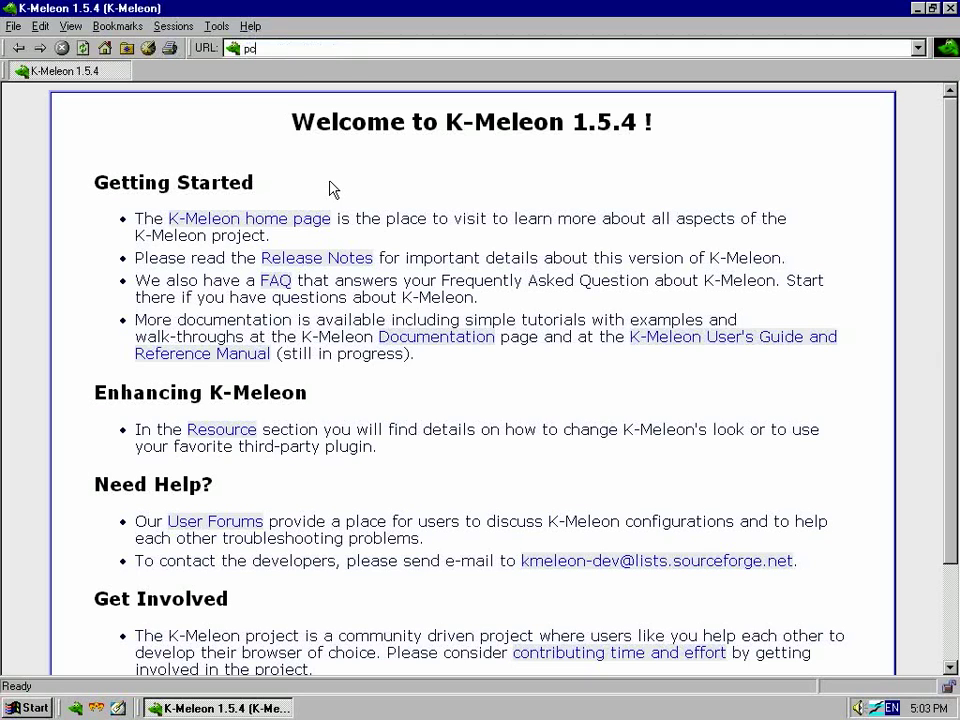
key("Return")
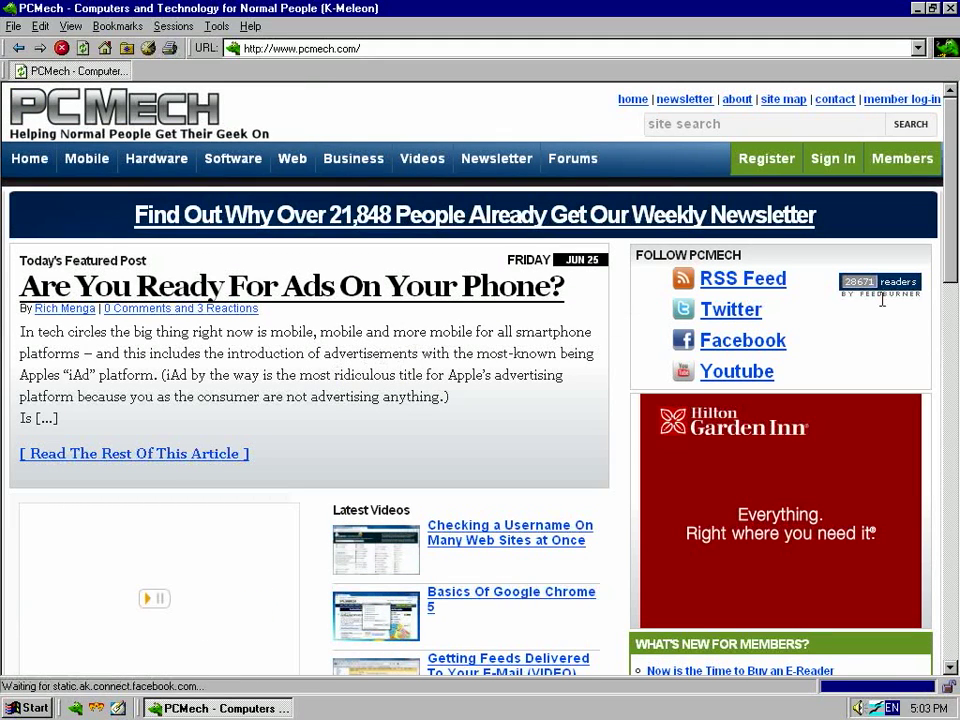
left_click(950, 415)
scroll(950, 415, "up", 6)
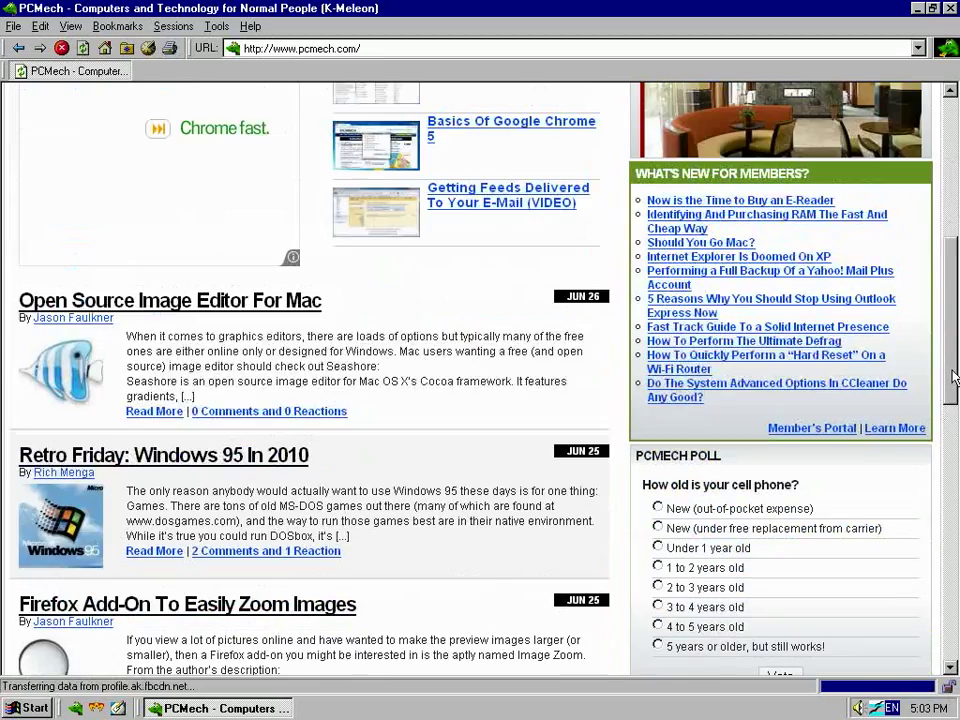
Step: Create a new OpenOffice.org text document containing the line "This is a test document." followed by blank lines
right_click(876, 707)
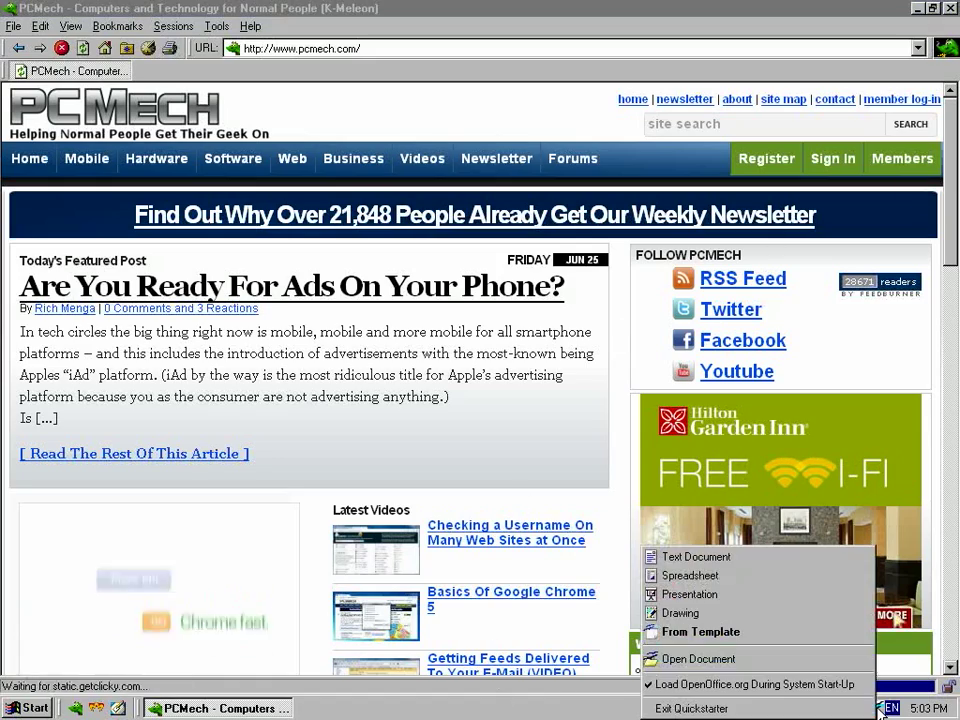
left_click(764, 562)
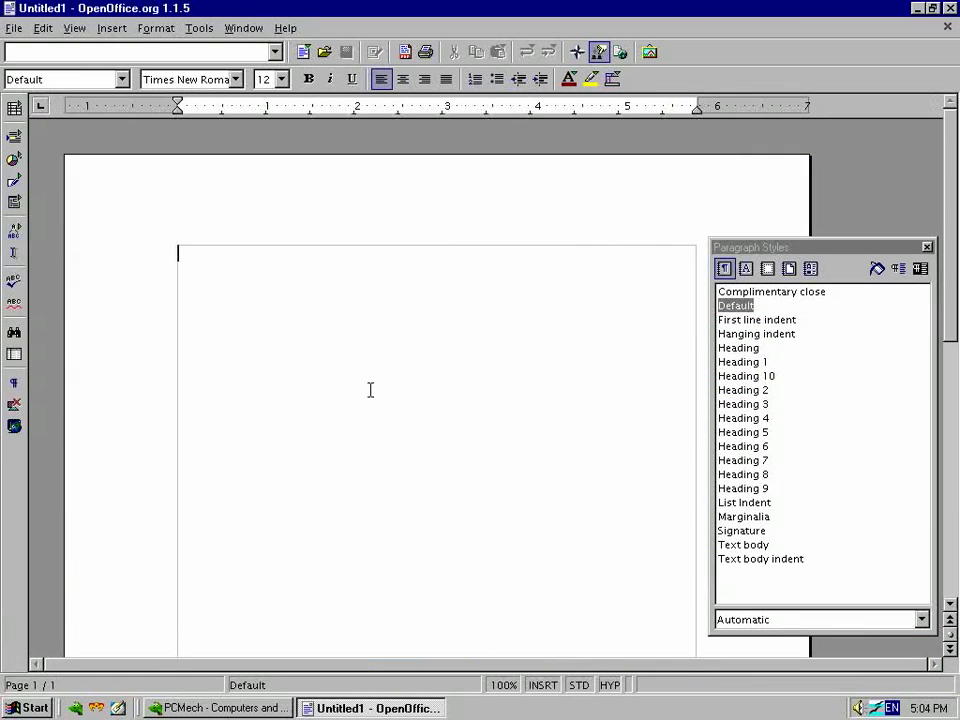
type("This is a test document.")
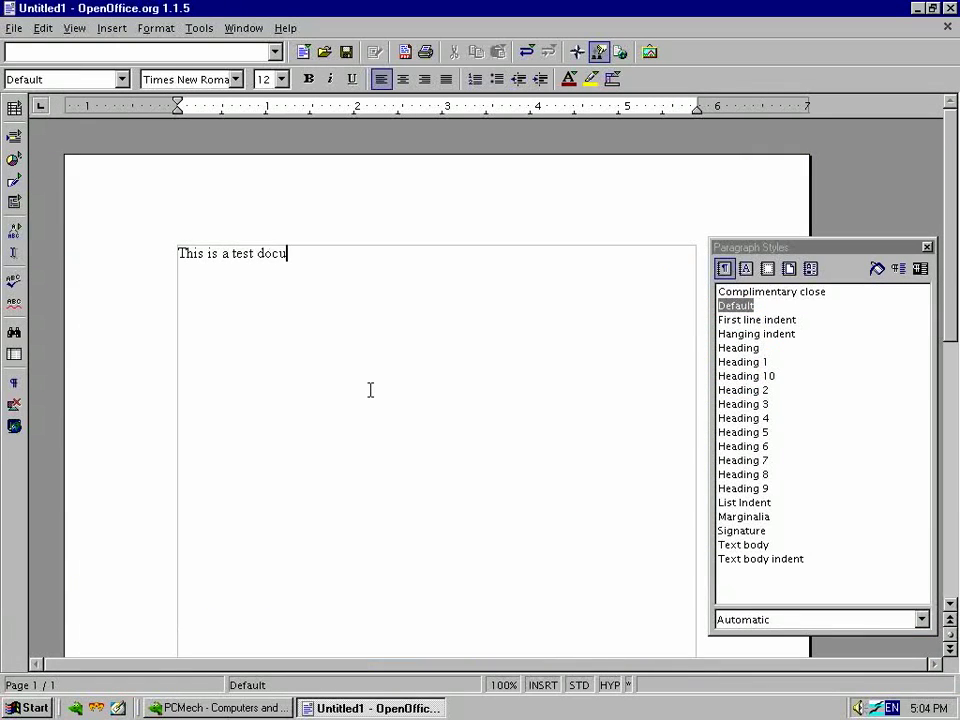
key("Return")
key("Return")
Step: Apply the Heading 1 paragraph style to the line "This is a test document."
key("Up")
key("shift+Up")
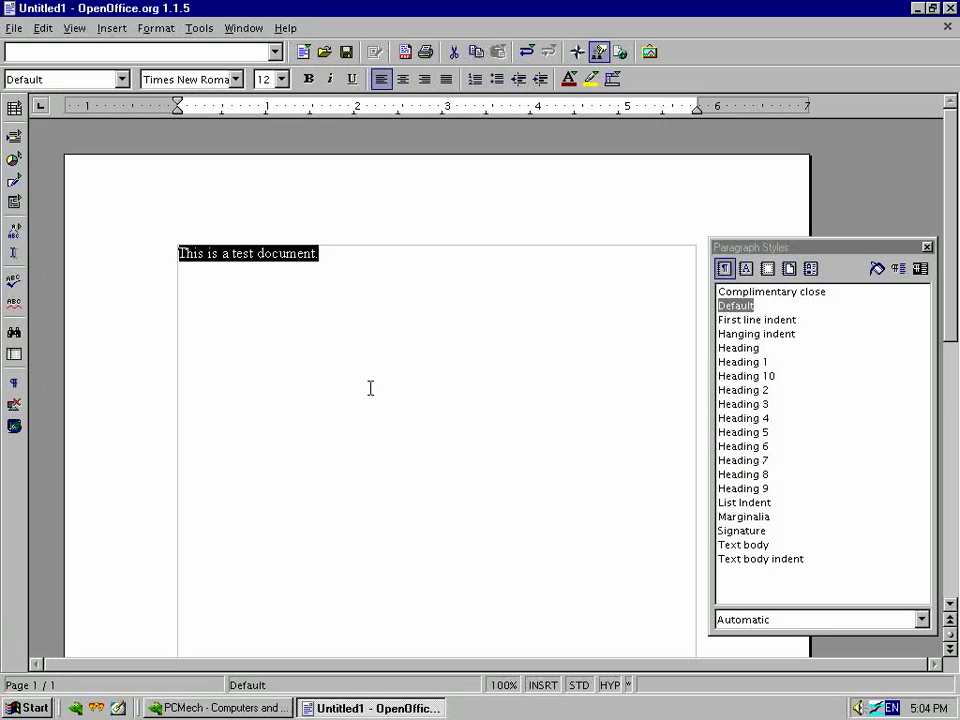
left_click(755, 364)
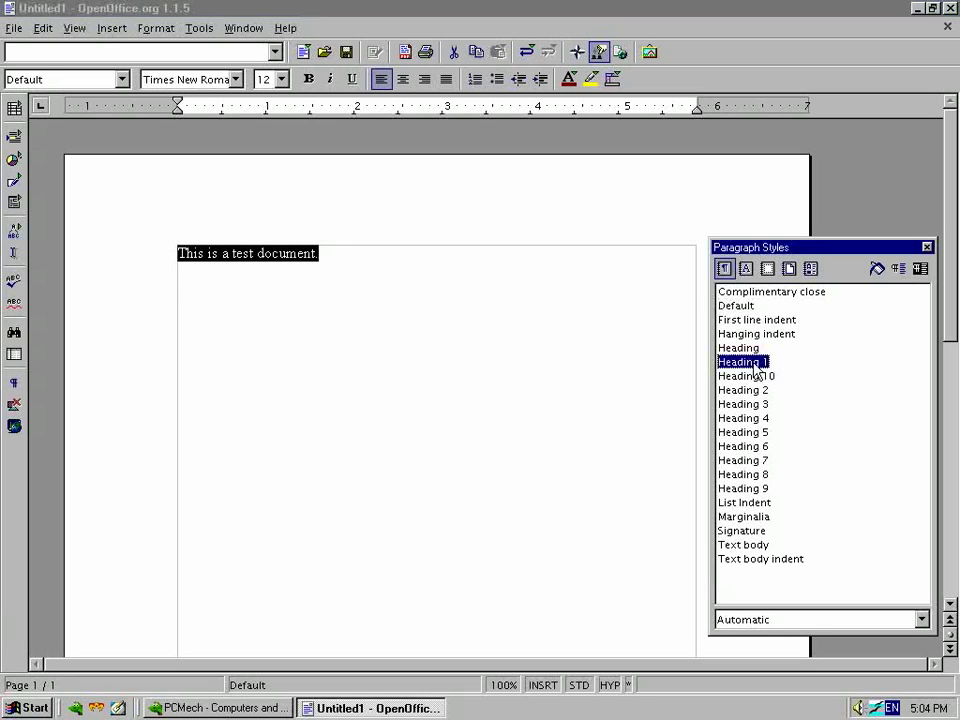
double_click(755, 364)
key("End")
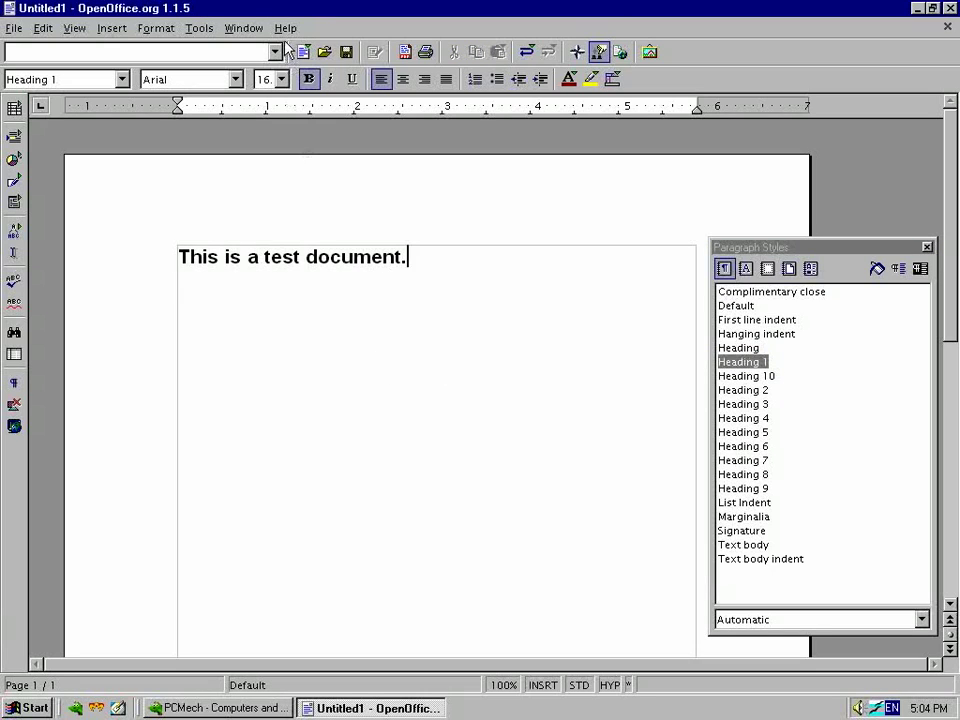
Step: Check the OpenOffice.org version information and close its dialog
left_click(285, 28)
left_click(301, 182)
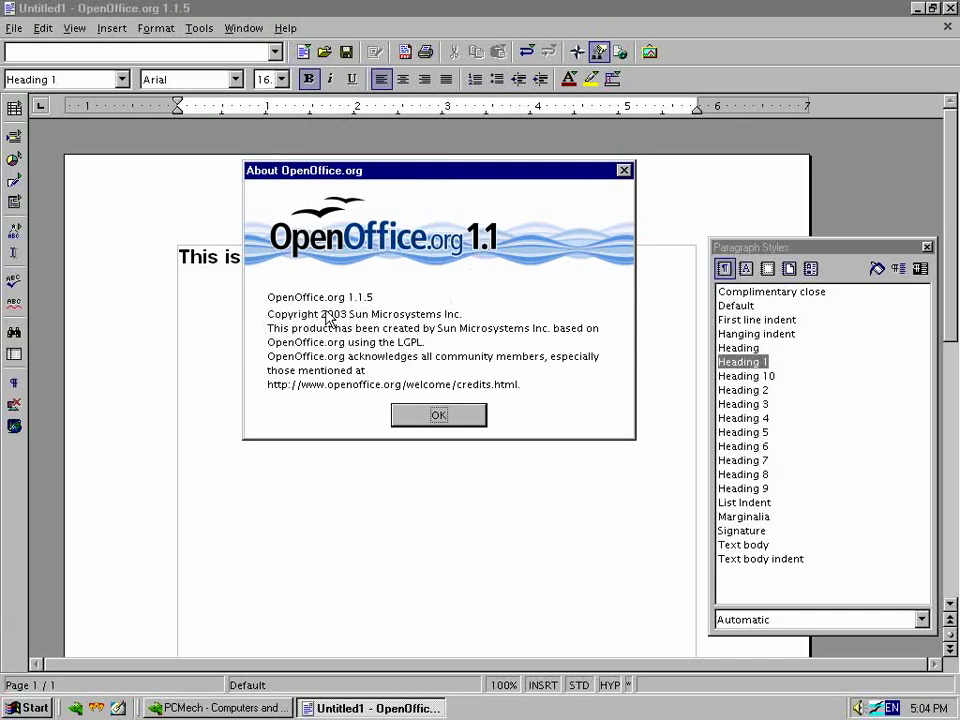
left_click(422, 415)
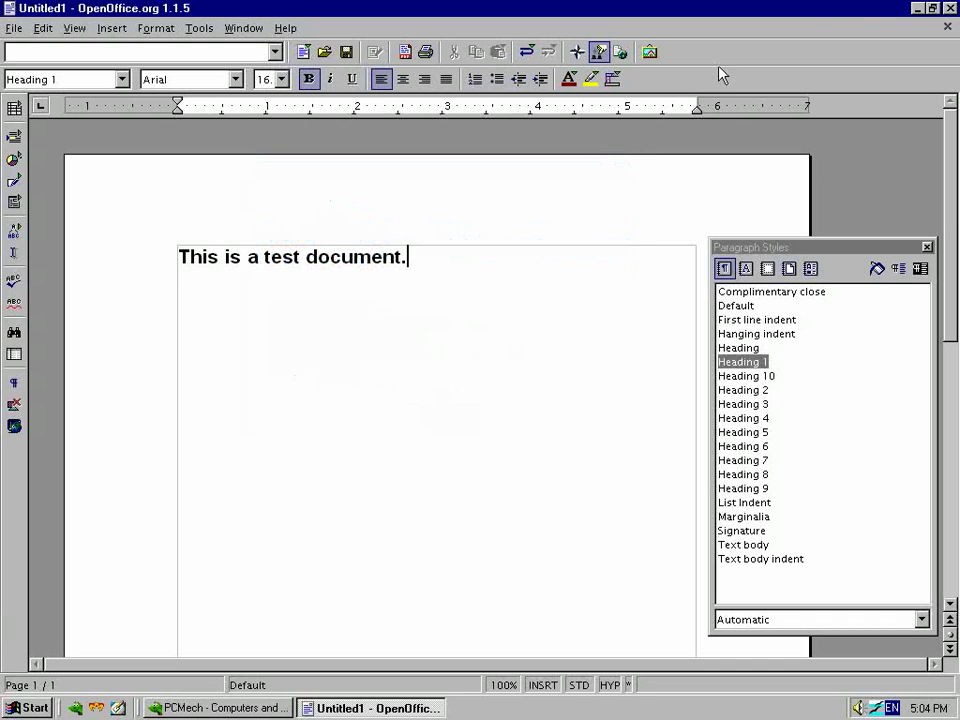
Step: Close the test document without saving it, and dismiss the newsletter pop-up on the PCMech page
left_click(948, 27)
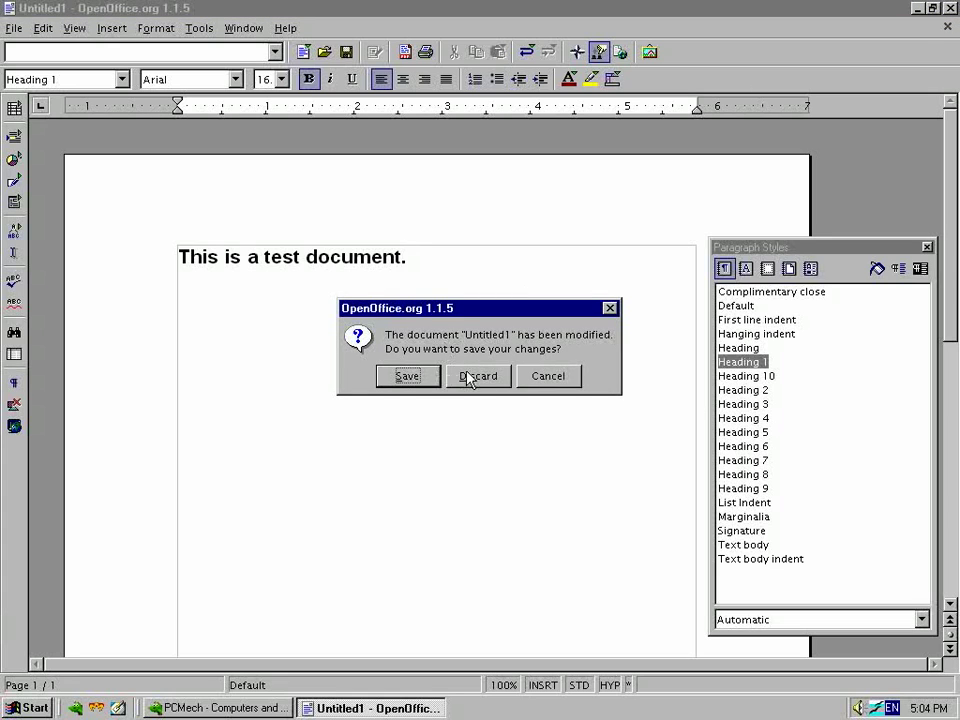
left_click(469, 377)
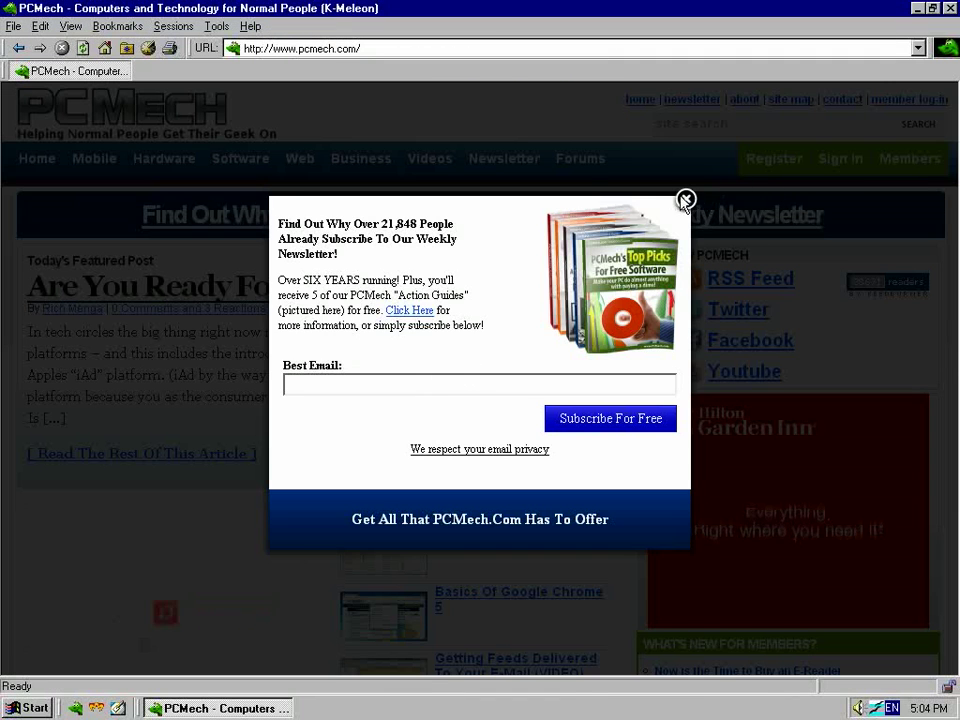
left_click(685, 200)
Step: Open menga.net, google.com and apple.com, each in its own new browser tab
key("ctrl+l")
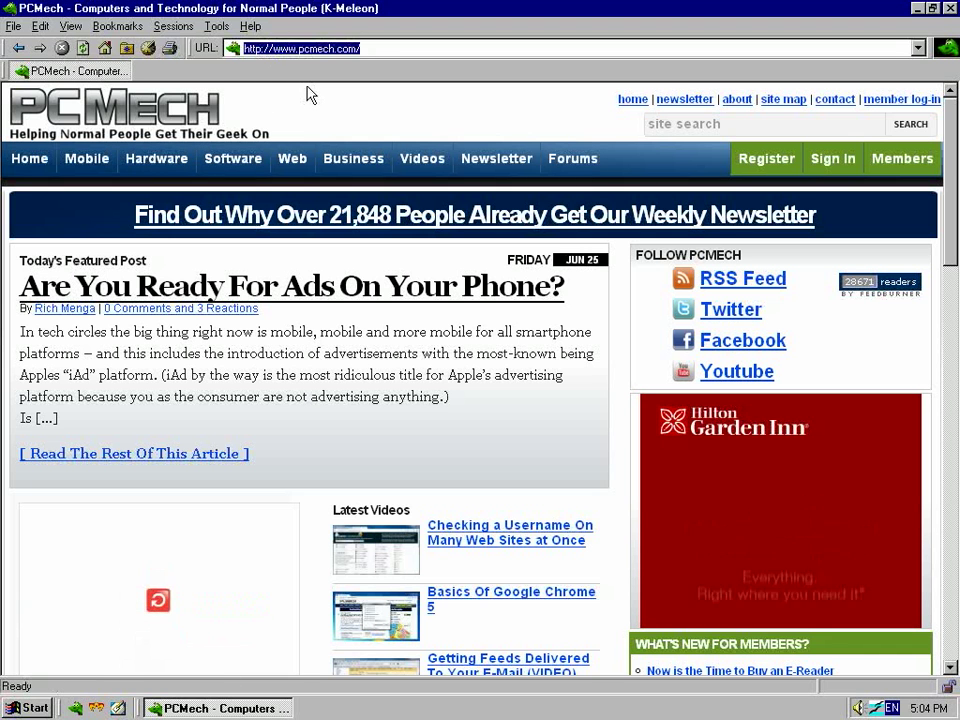
key("ctrl+t")
type("m")
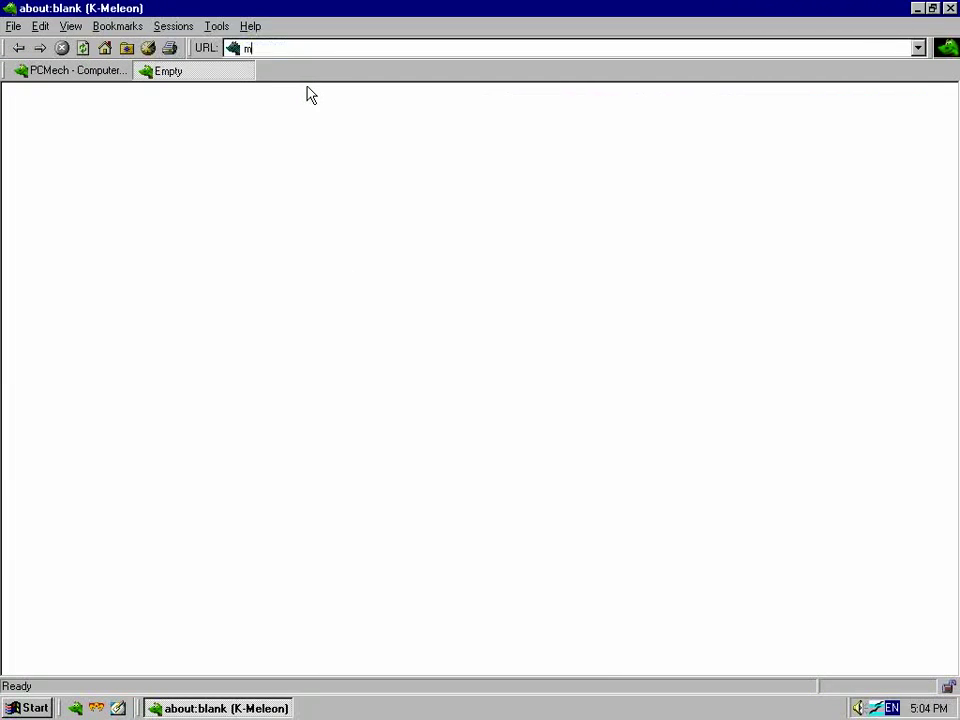
type("enga.net")
key("Return")
key("ctrl+t")
type("googl")
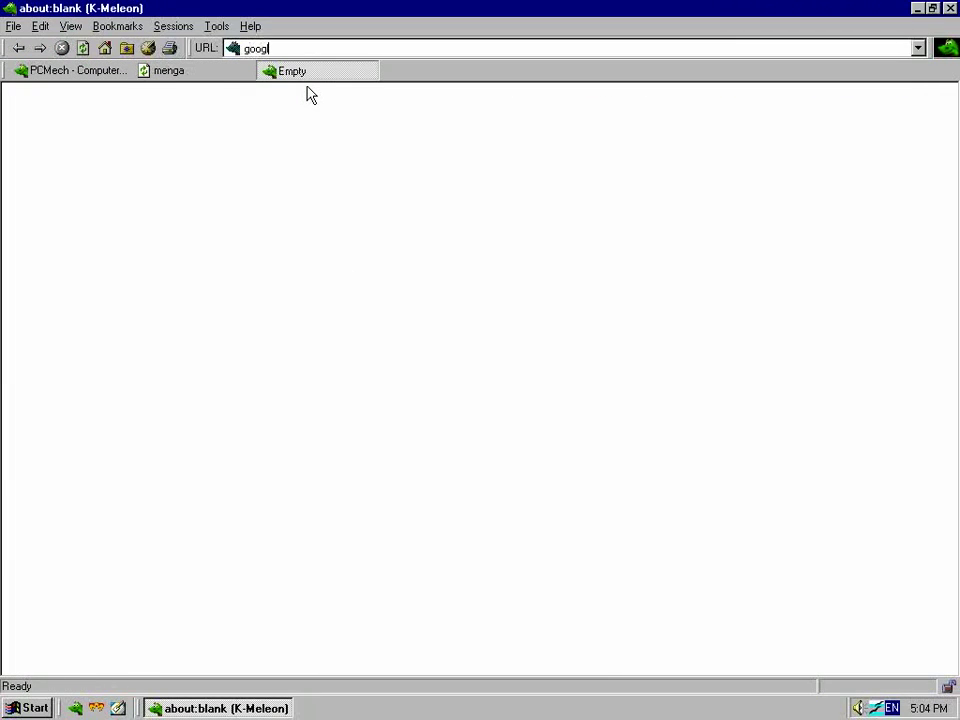
type("e.com")
key("Return")
key("ctrl+t")
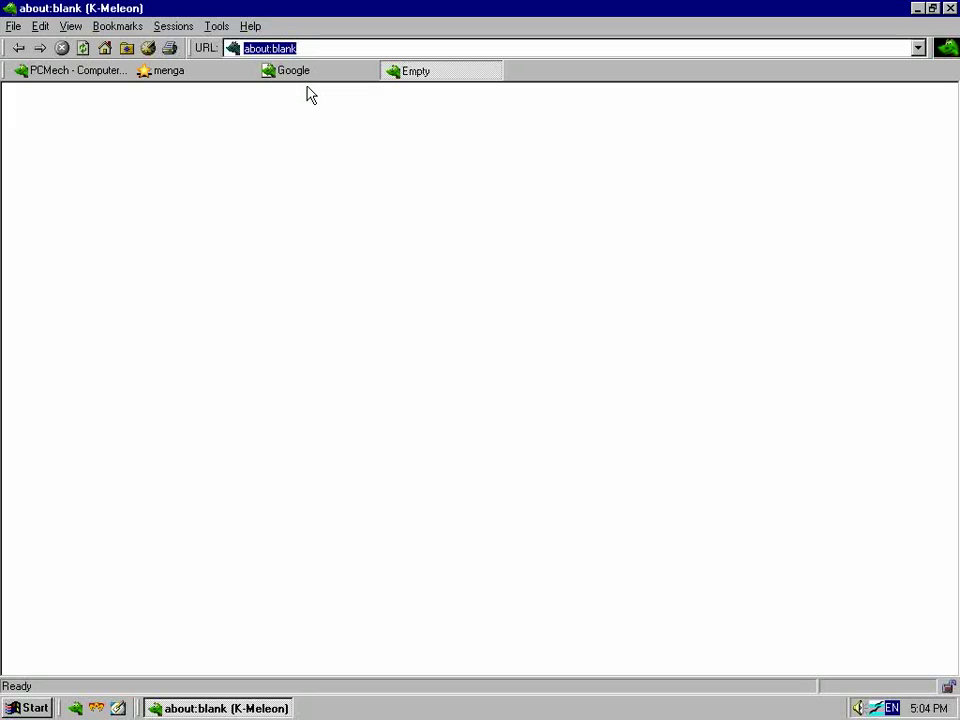
type("apple.com")
key("Return")
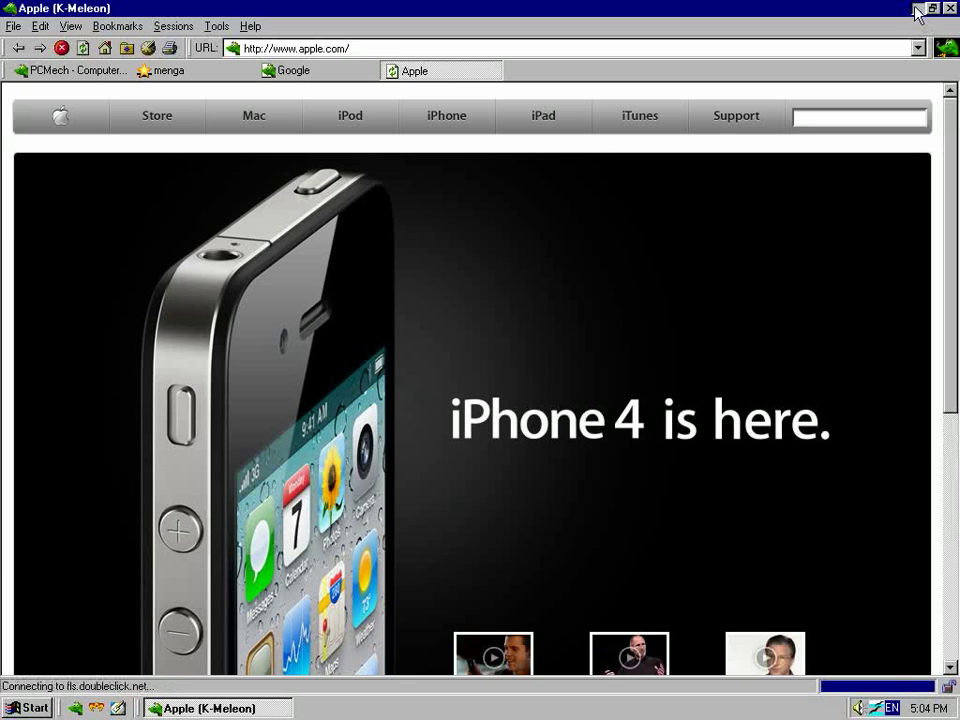
Step: Minimize and restore the K-Meleon window, and load oldversion.com in a new tab
left_click(918, 8)
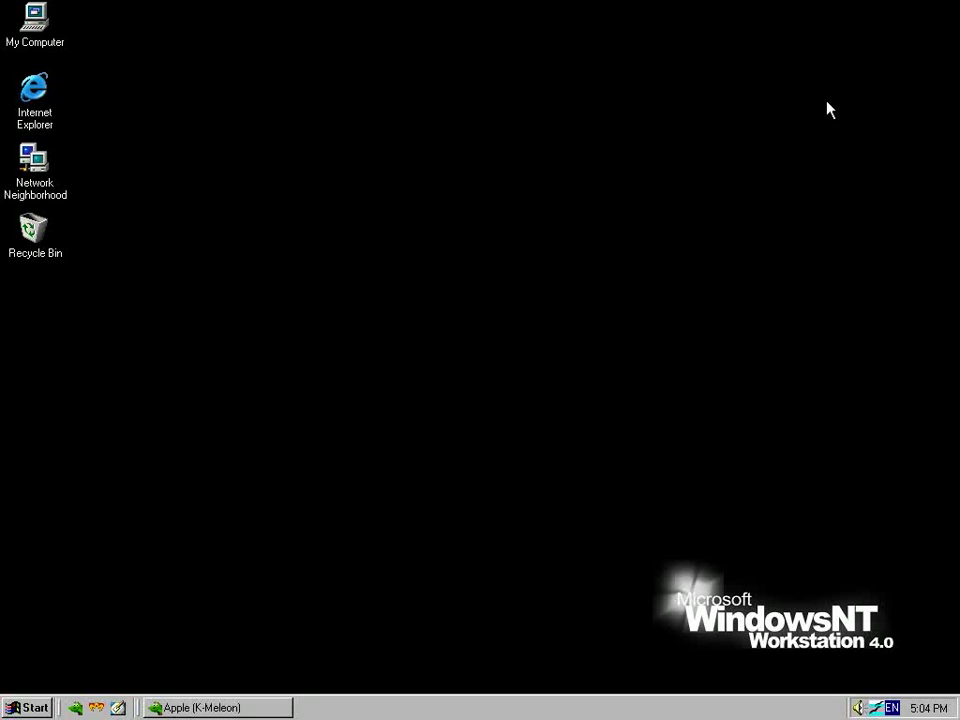
left_click(176, 707)
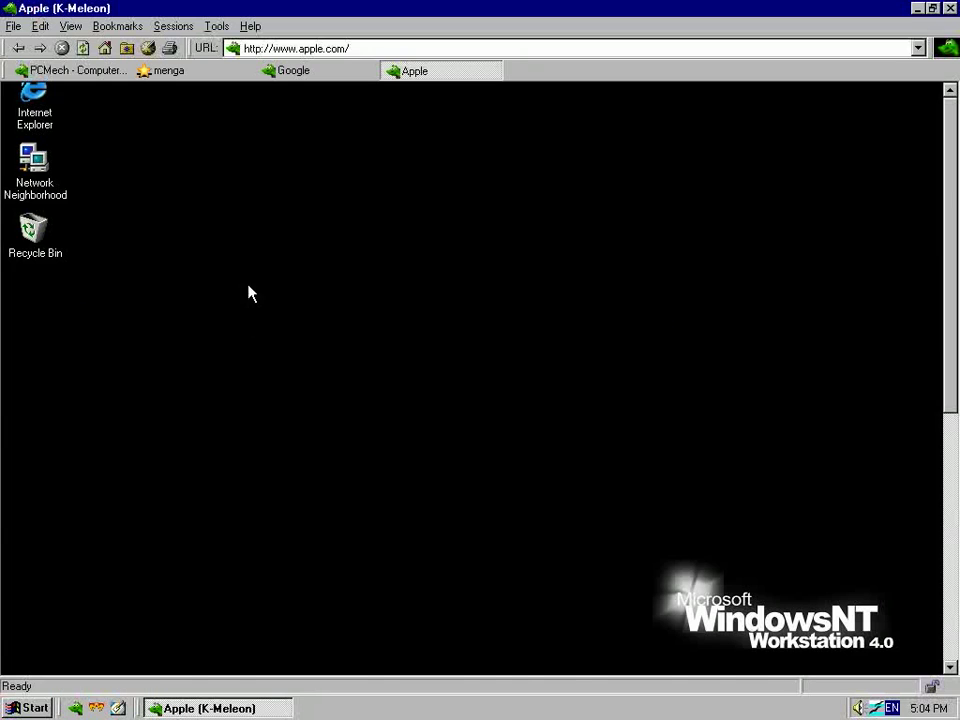
key("ctrl+t")
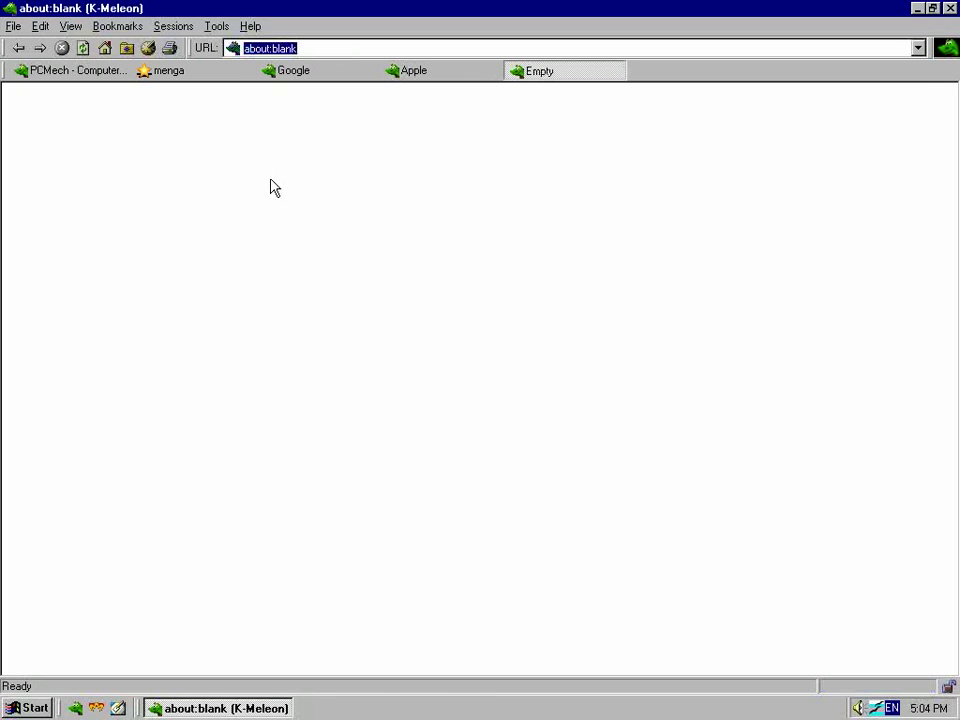
type("oldversion.com")
key("Return")
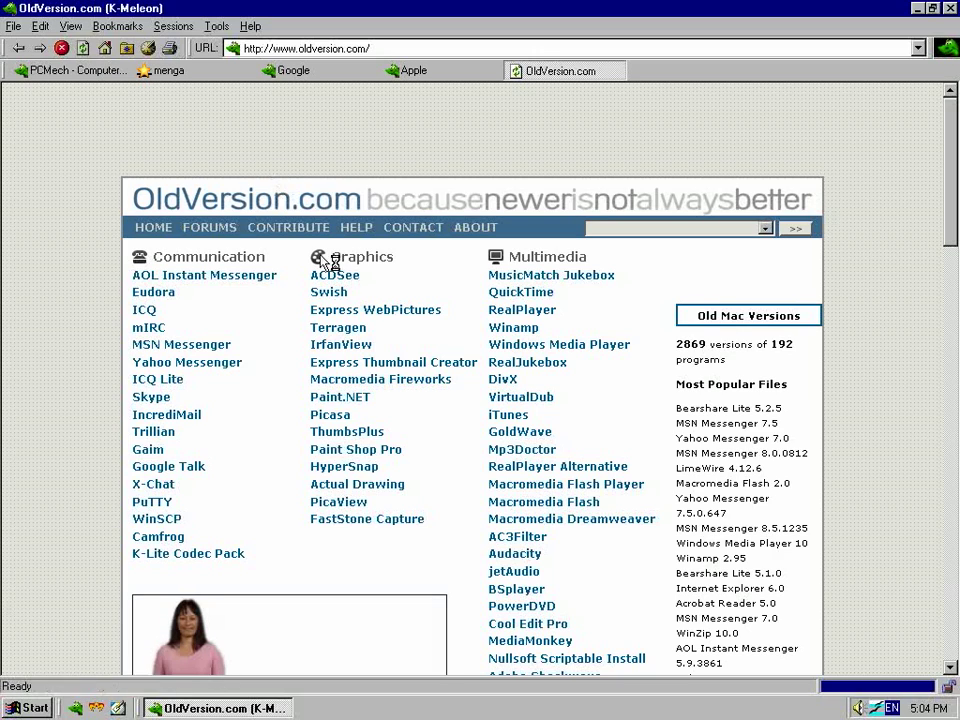
Step: View the older Macromedia Flash Player downloads on OldVersion.com, and close every browser tab except PCMech
left_click(530, 486)
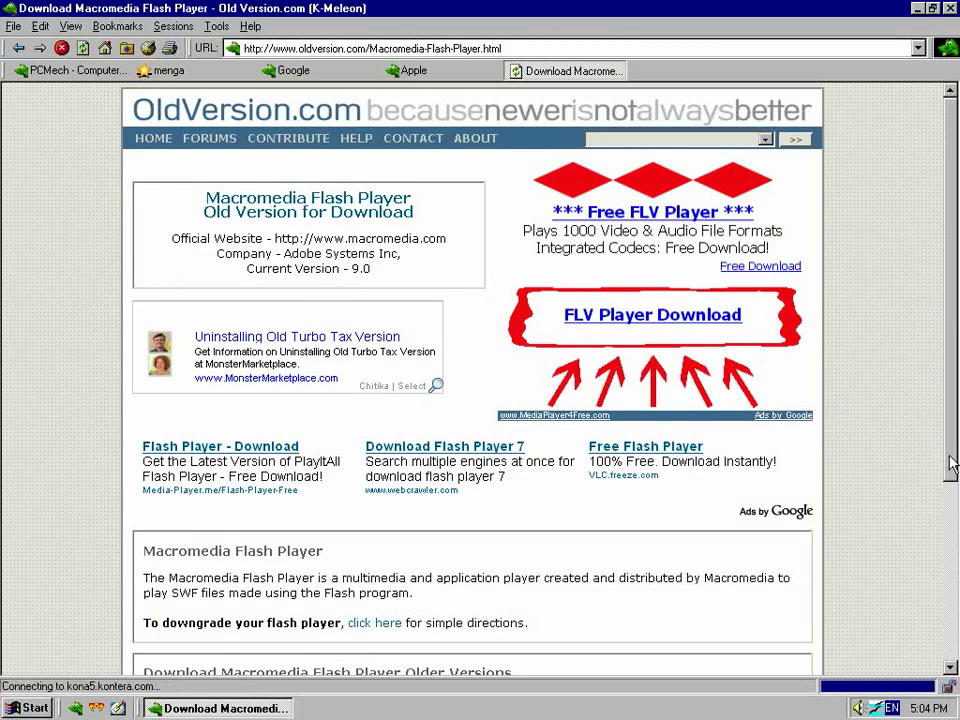
scroll(950, 463, "down", 3)
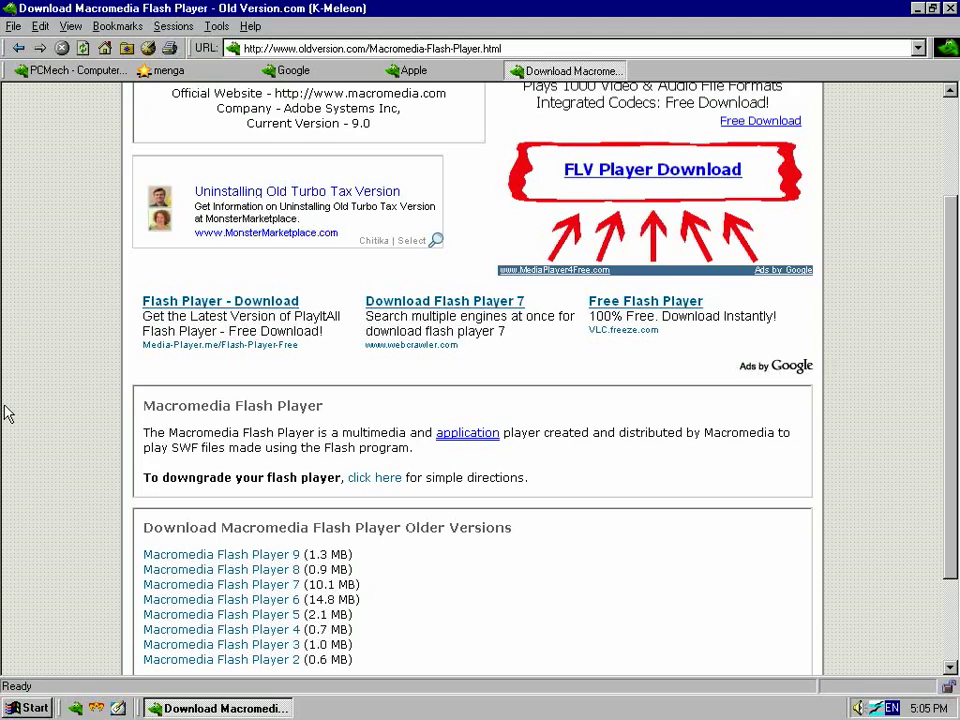
key("ctrl+w")
key("ctrl+w")
key("ctrl+w")
key("ctrl+w")
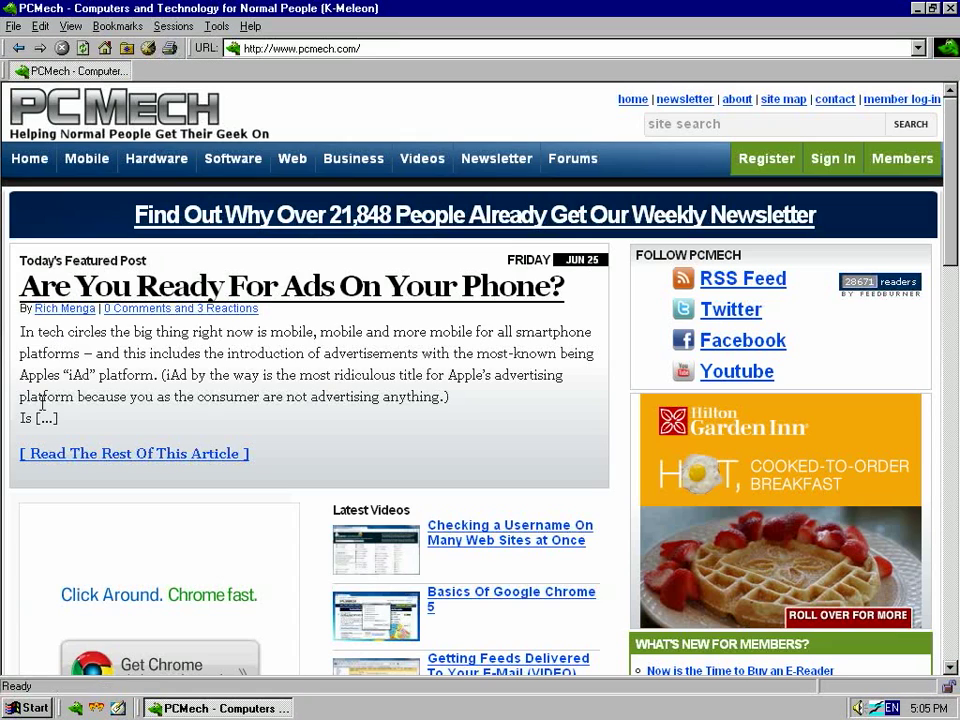
Step: Load menga.blip.tv in the remaining browser tab, and close the browser once the video page has been viewed
left_click(367, 46)
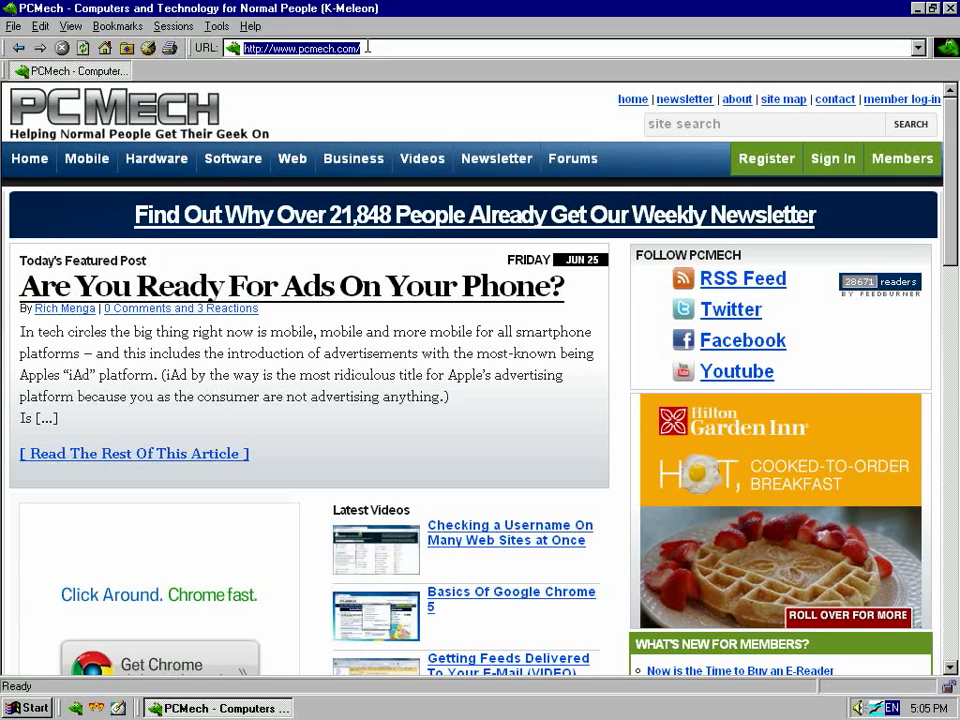
type("menga.blip.tv")
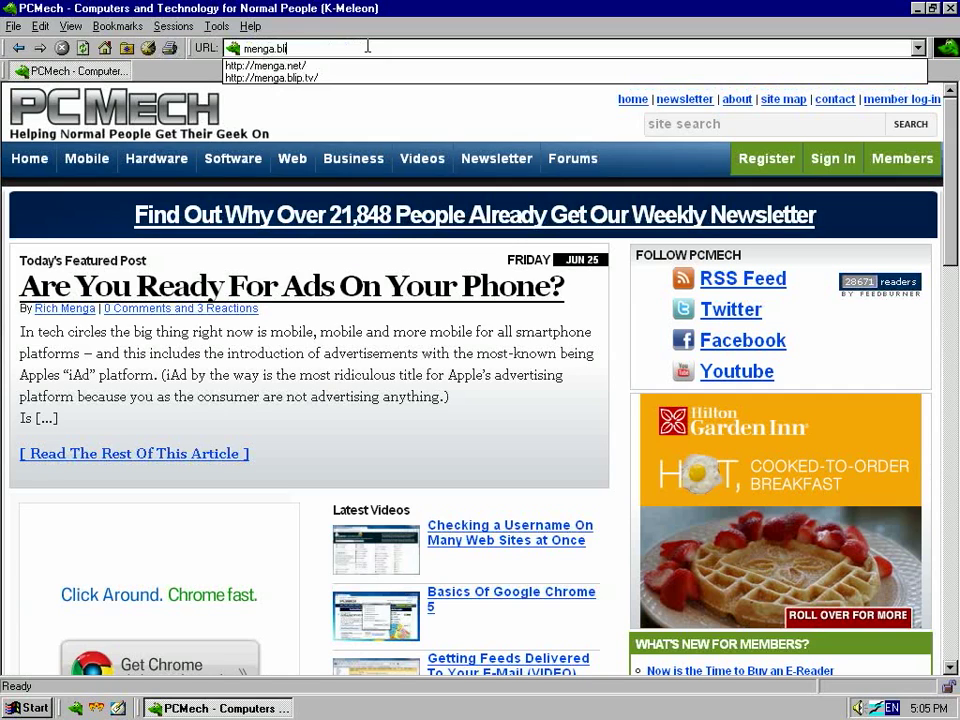
key("Return")
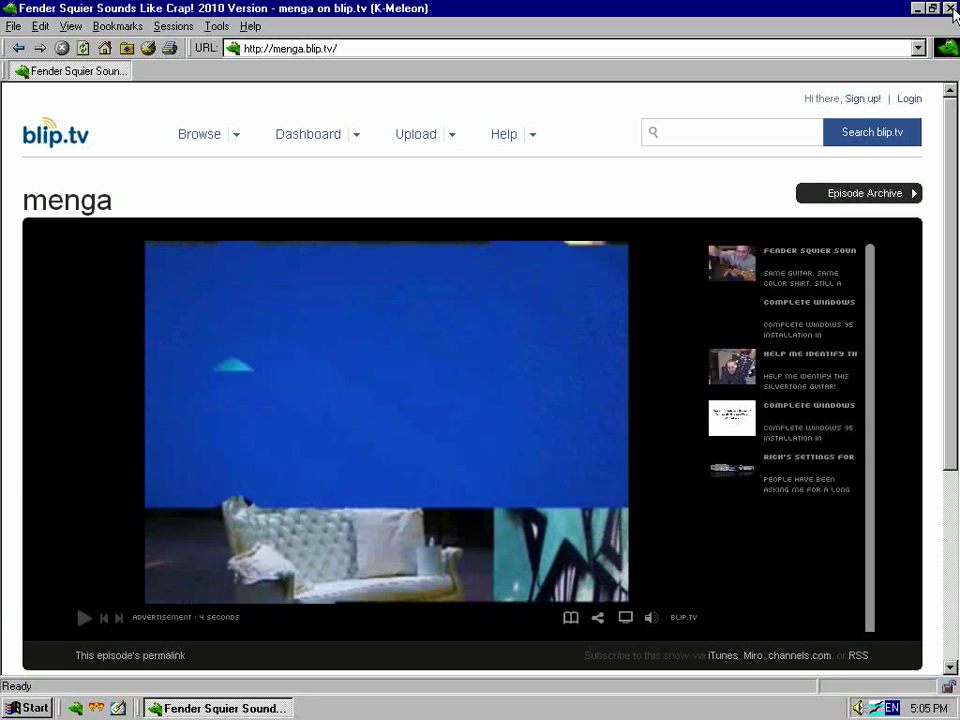
left_click(950, 9)
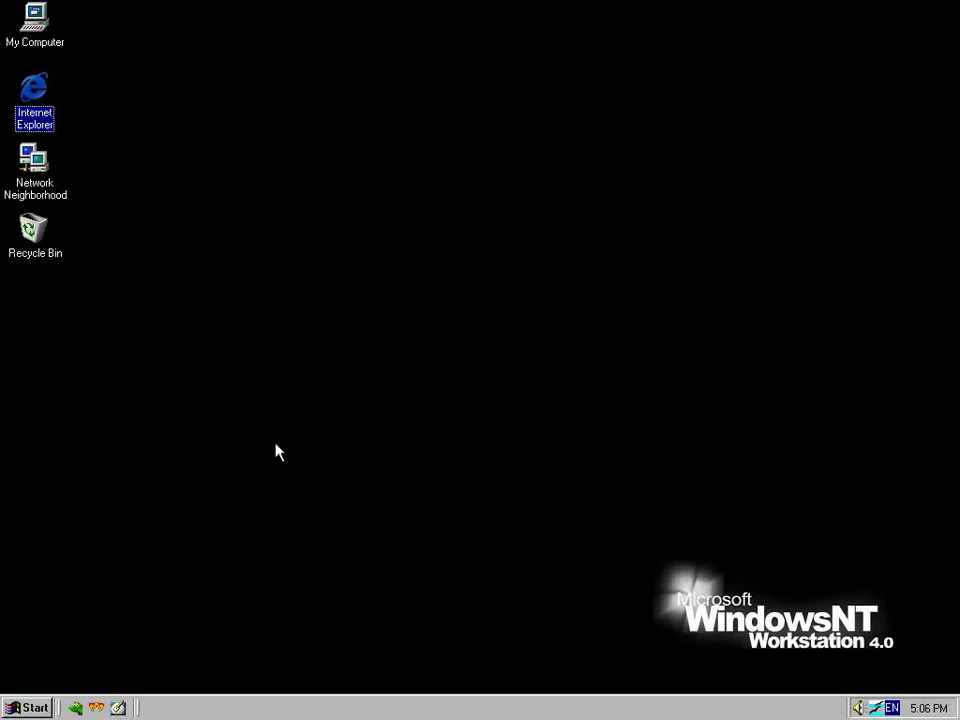
left_click(232, 448)
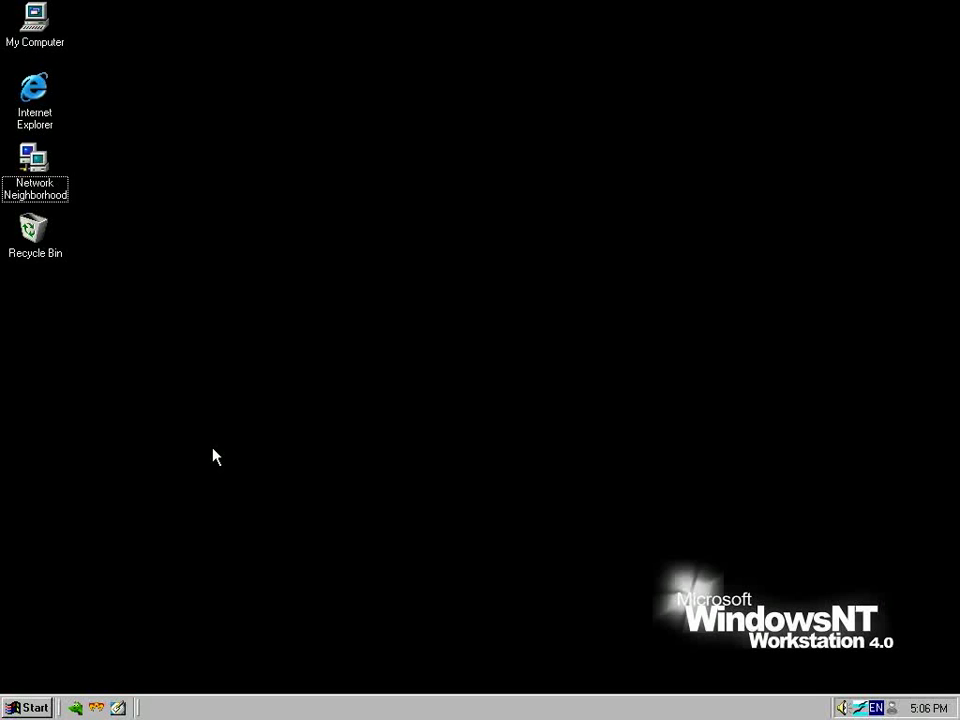
Step: Open the Multimedia properties from the Control Panel
left_click(25, 708)
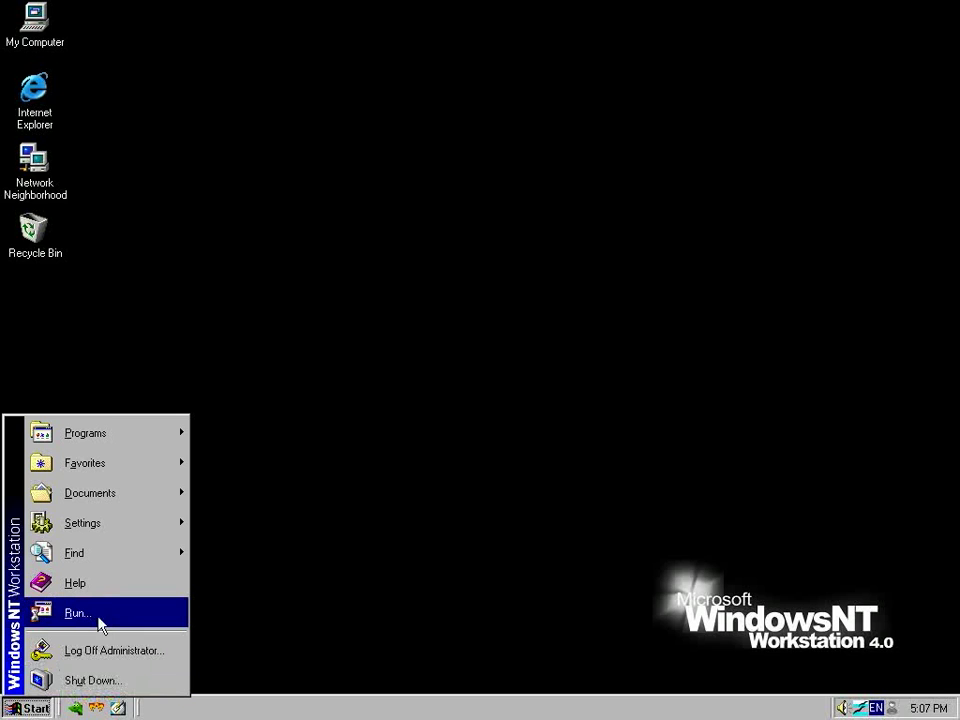
mouse_move(135, 530)
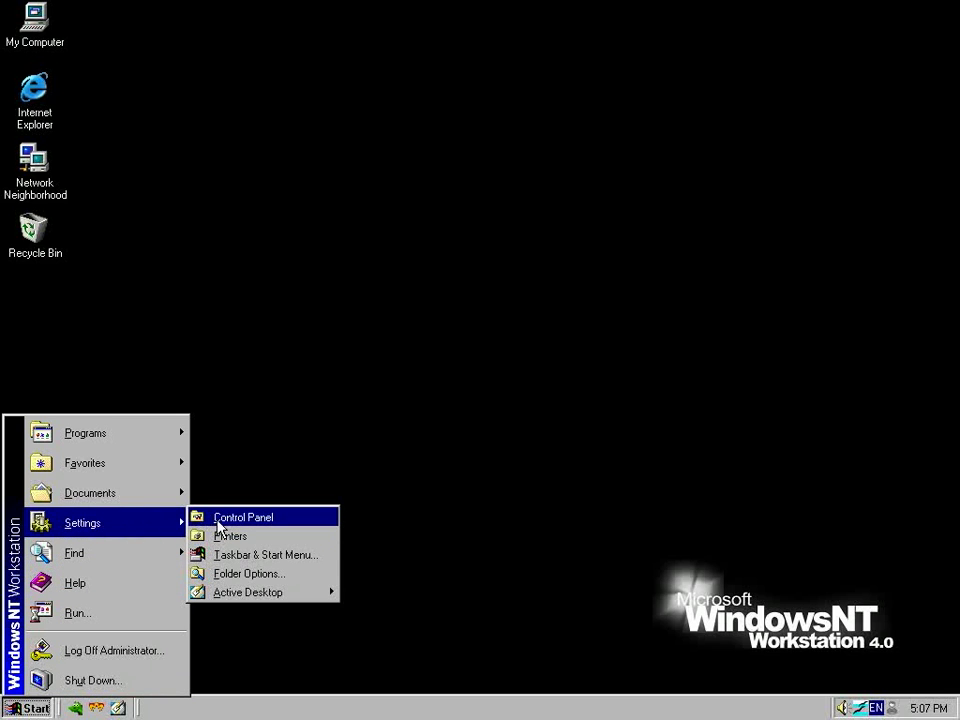
left_click(219, 522)
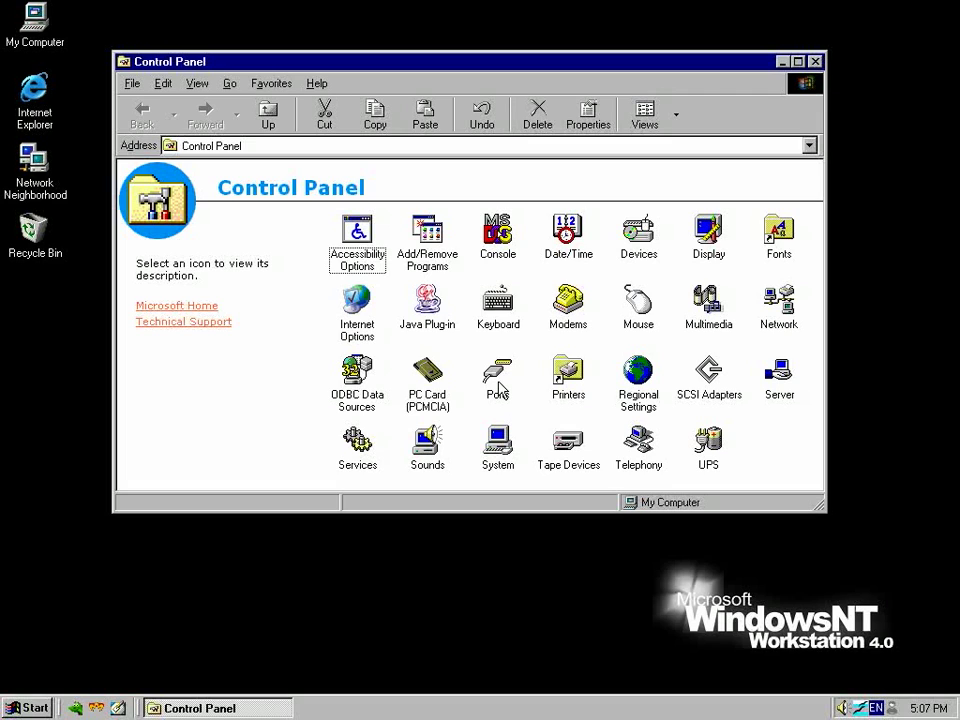
key("m")
key("u")
key("Return")
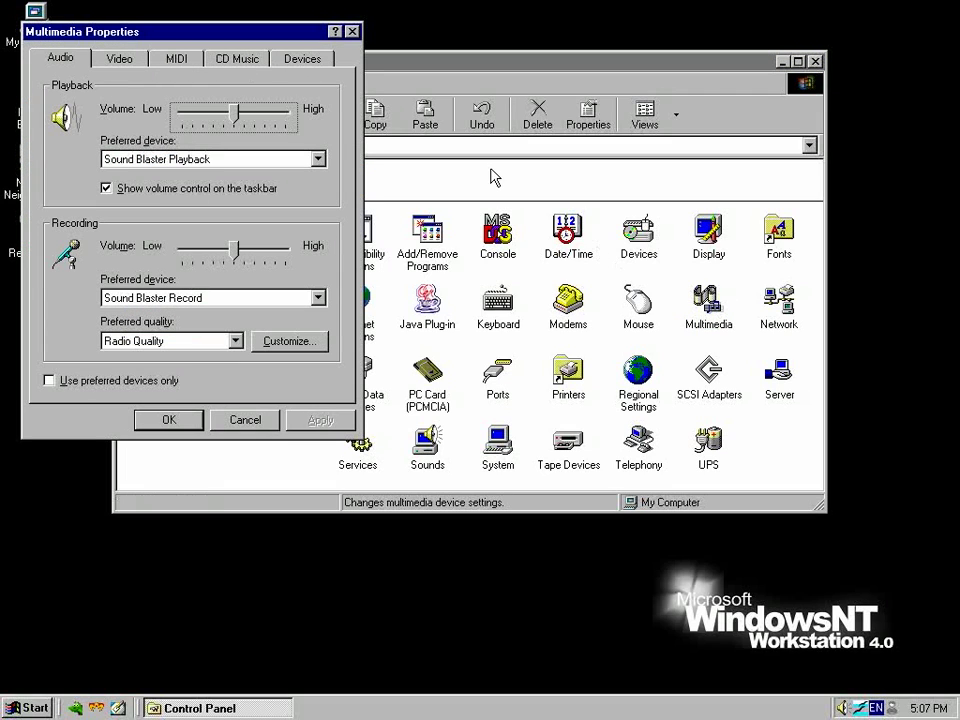
Step: Examine the multimedia drivers that can be added, highlight Creative Labs Sound Blaster 1.X, Pro, 16, and cancel without adding it
left_click(302, 57)
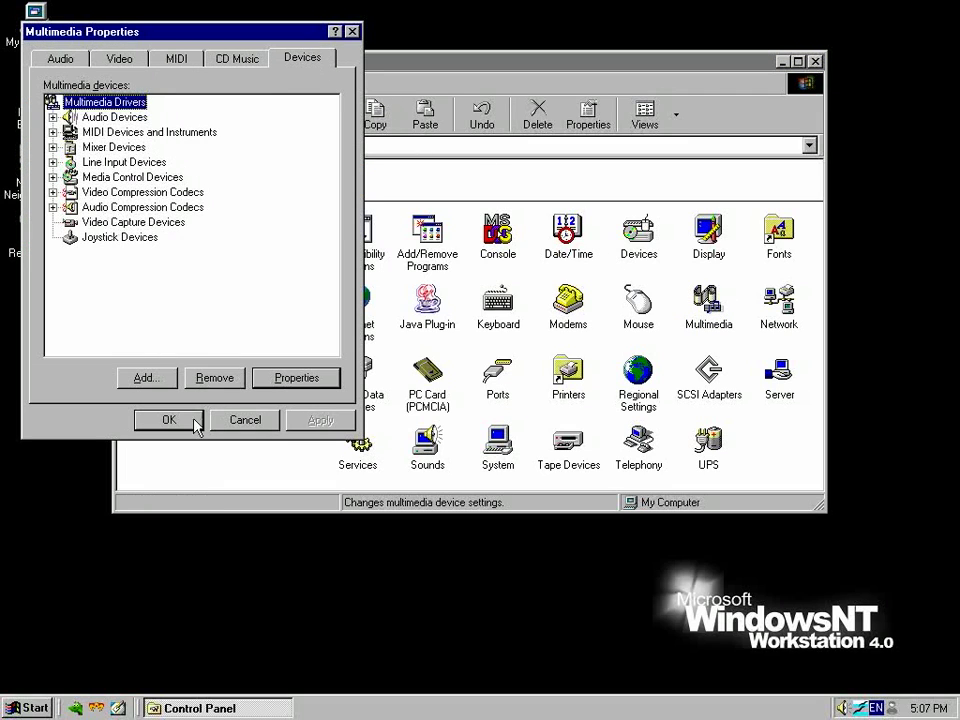
left_click(148, 378)
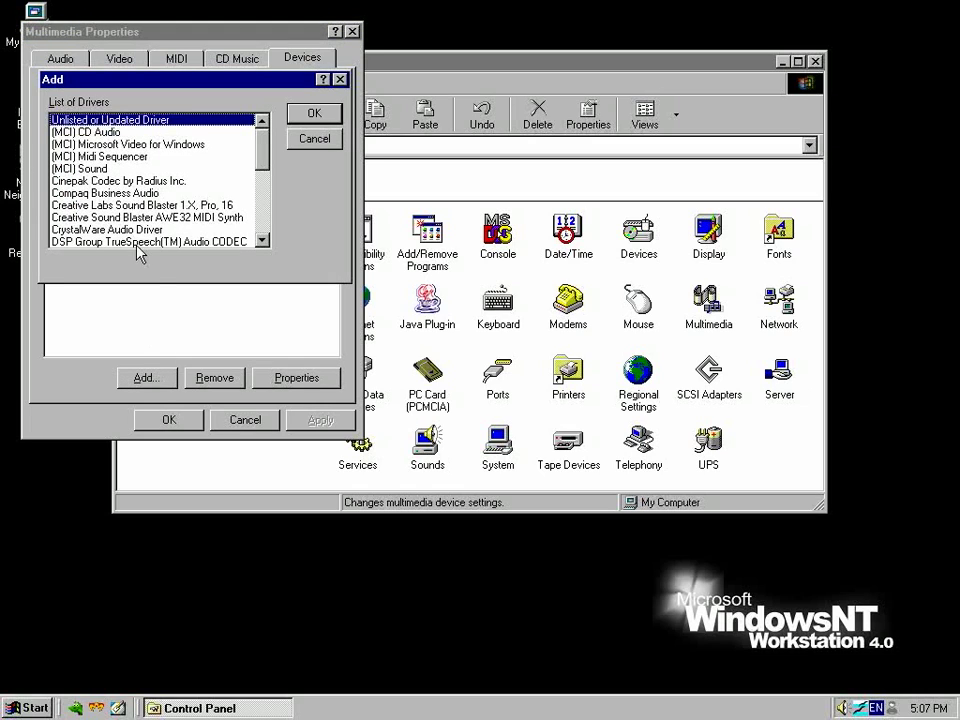
left_click(95, 207)
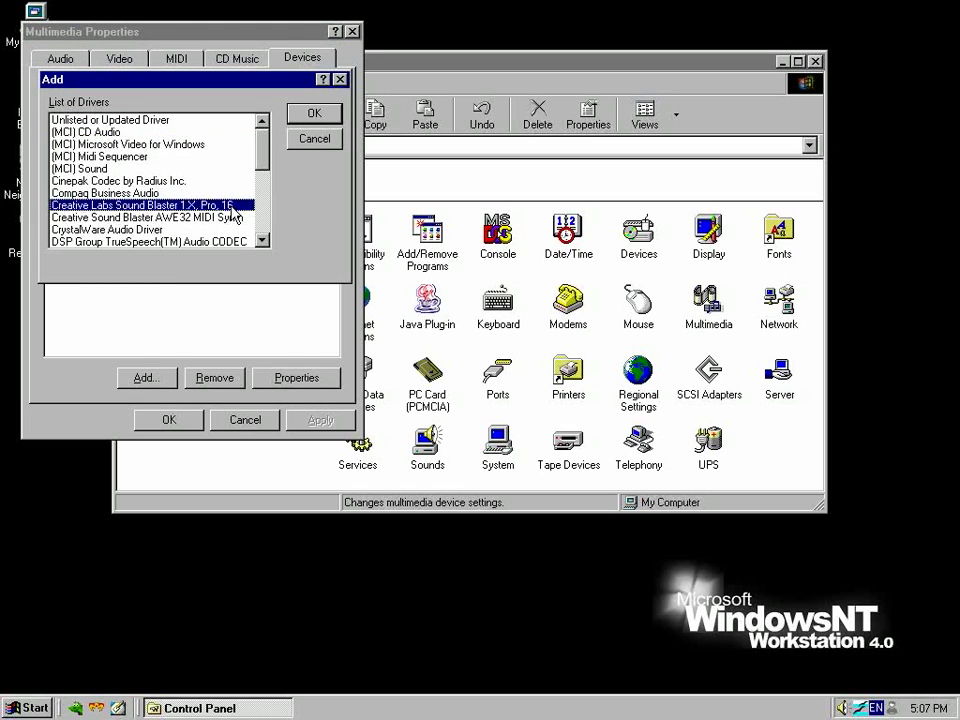
left_click(314, 140)
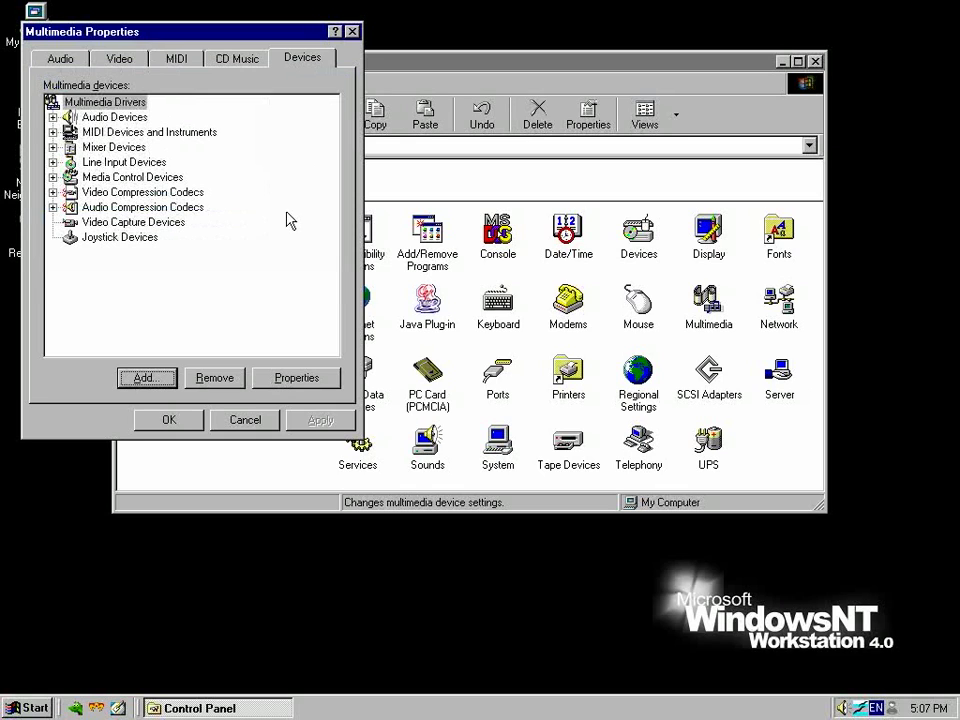
Step: Highlight MIDI Devices and Instruments in the multimedia device list, and close Multimedia Properties and the Control Panel
key("shift+Tab")
key("Down")
key("Down")
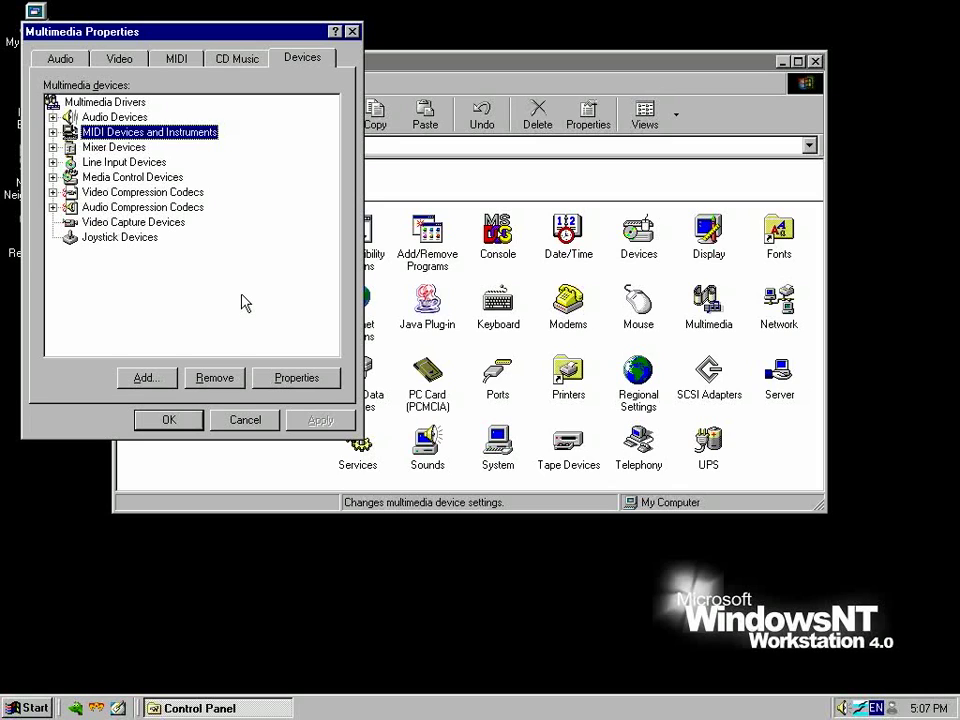
left_click(352, 31)
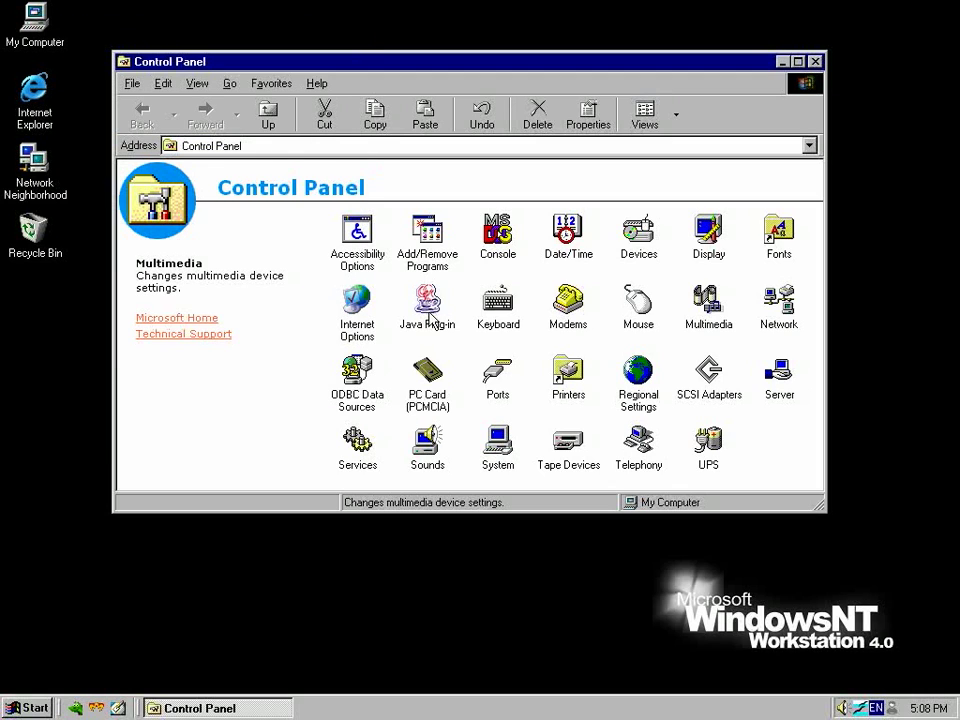
key("p")
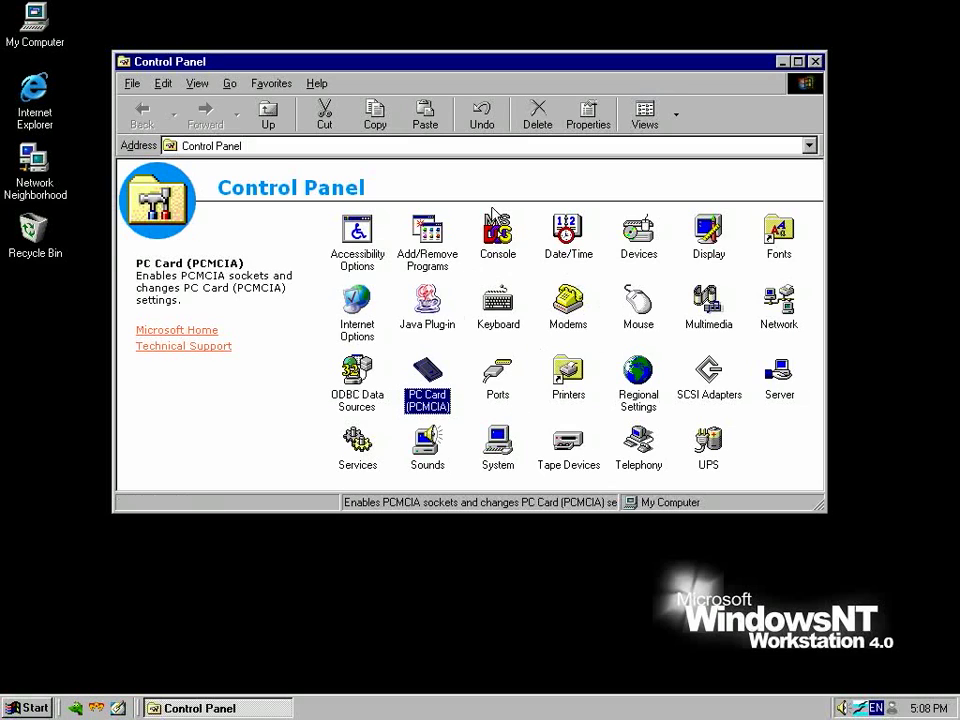
left_click(815, 61)
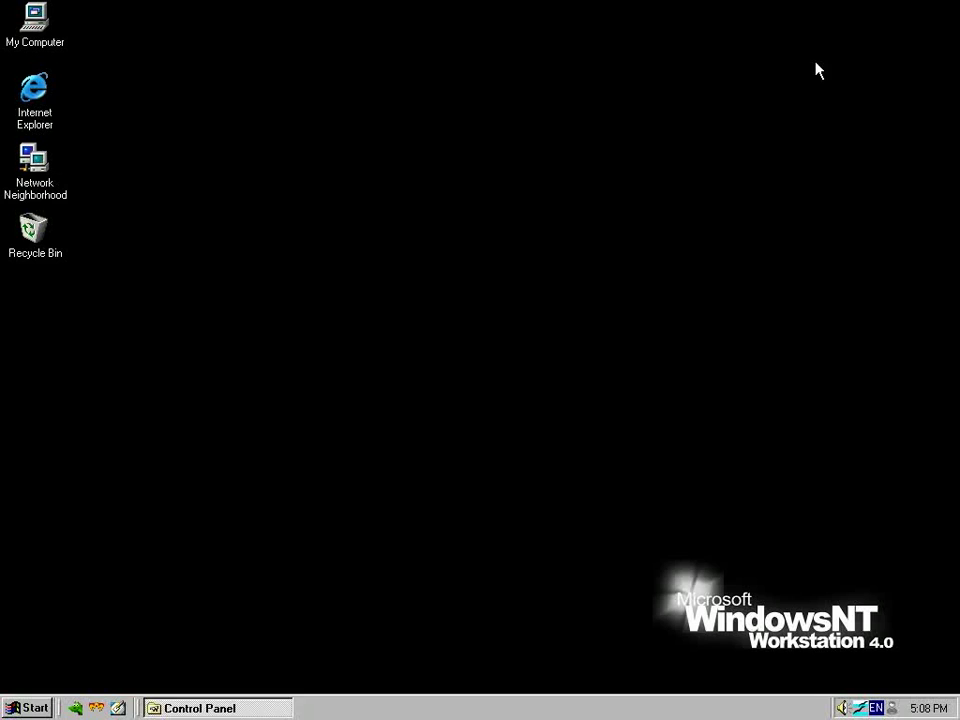
Step: Examine the user accounts and groups in User Manager, and close it
left_click(42, 708)
mouse_move(73, 439)
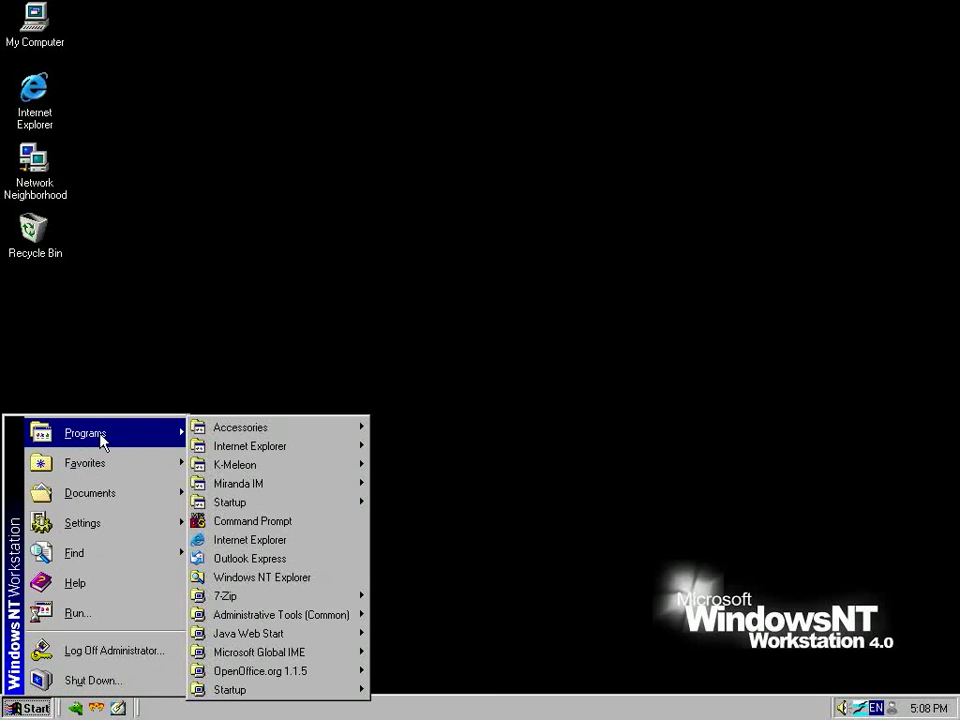
mouse_move(343, 618)
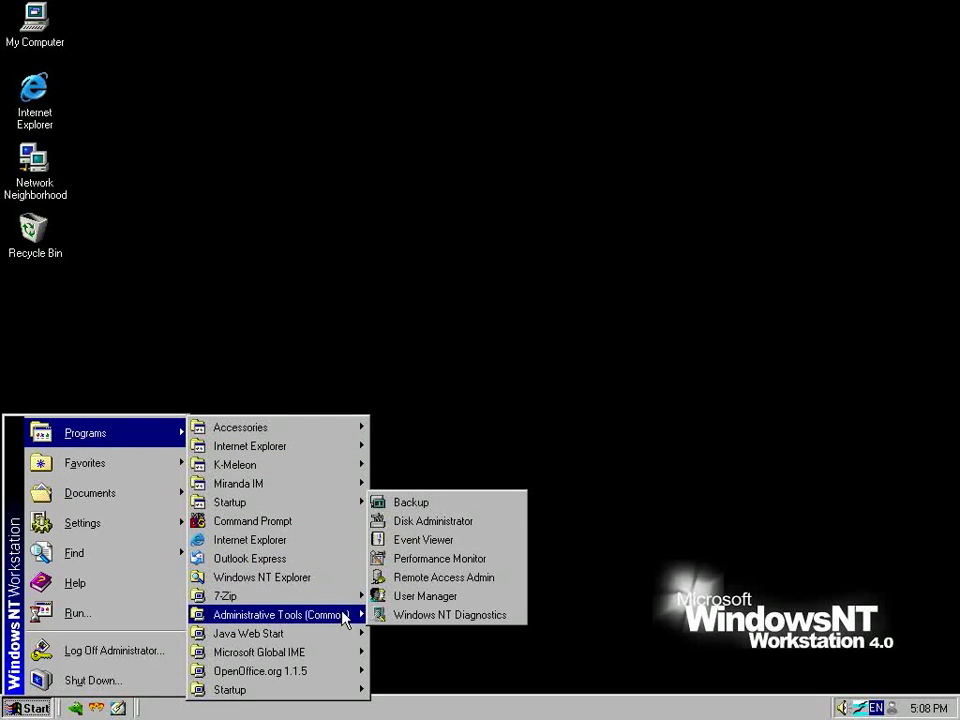
left_click(420, 596)
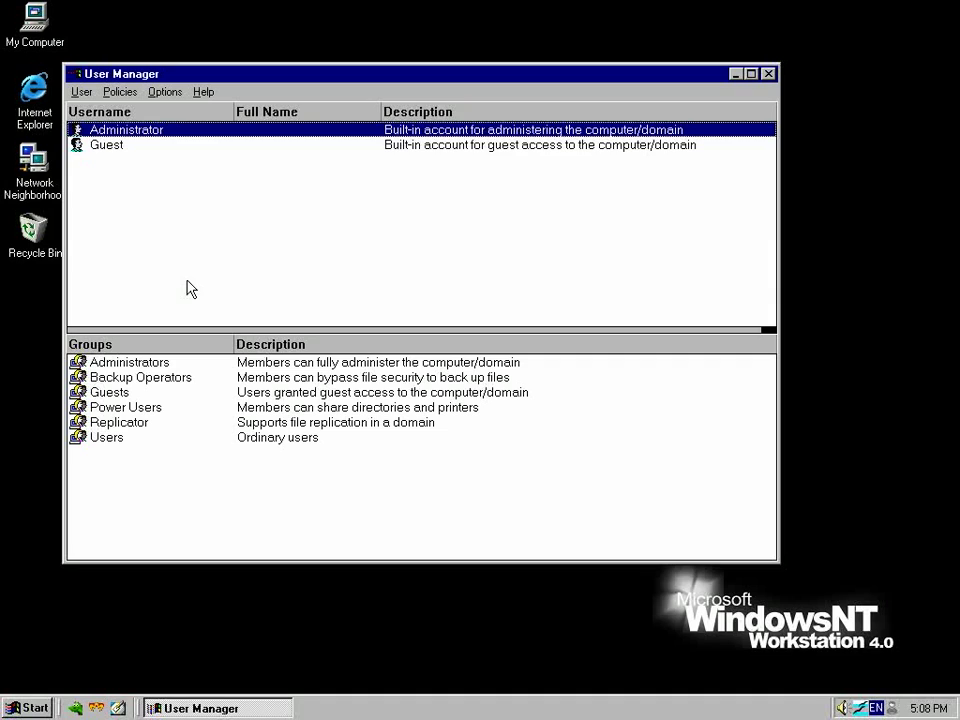
left_click(769, 74)
Step: Examine the hardware profile of AFD Networking Support Environment in the Control Panel's Devices list, and close the list
left_click(28, 708)
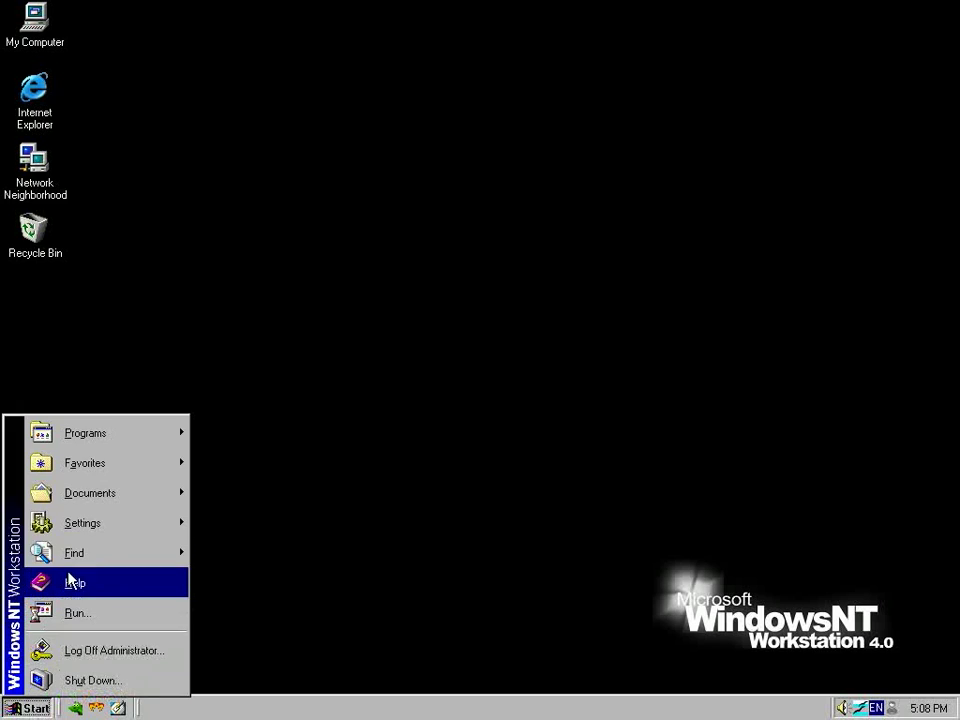
mouse_move(99, 529)
left_click(235, 516)
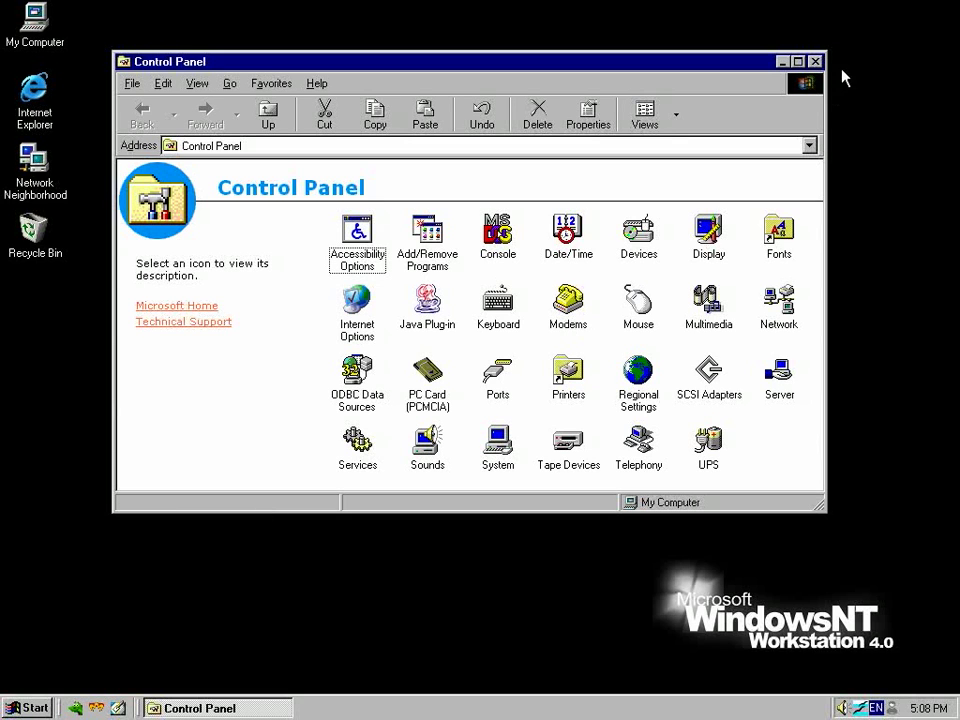
double_click(650, 235)
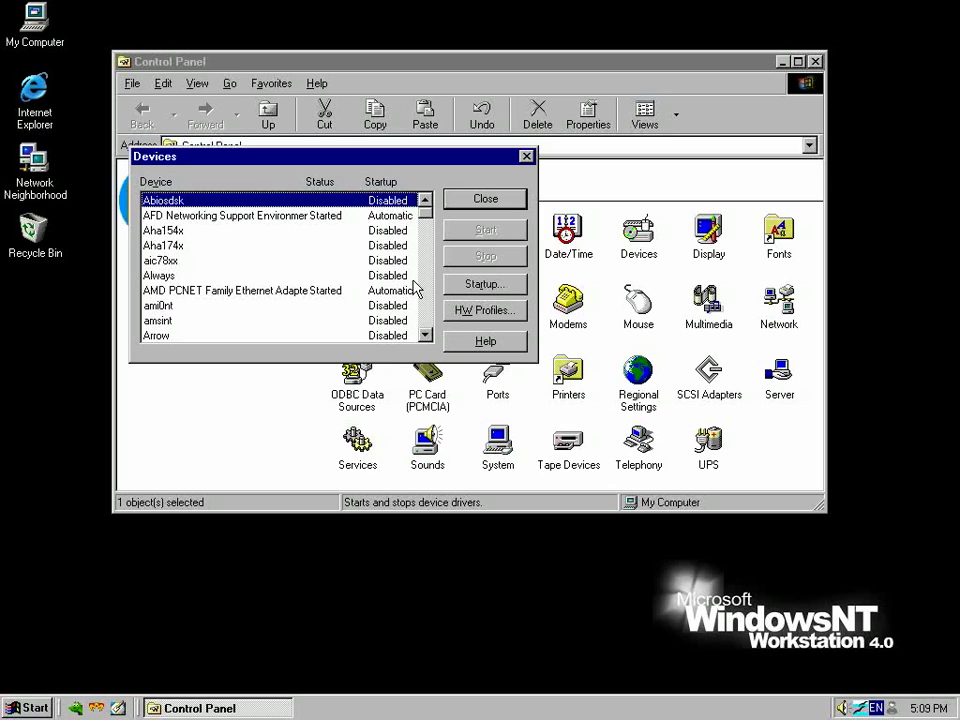
left_click(281, 216)
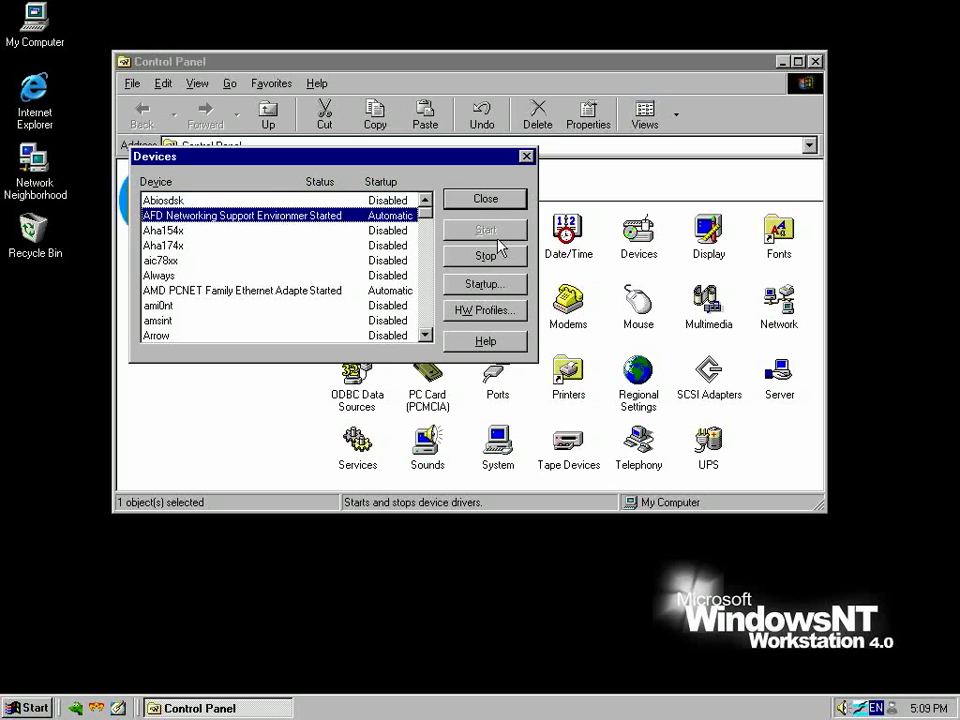
left_click(484, 311)
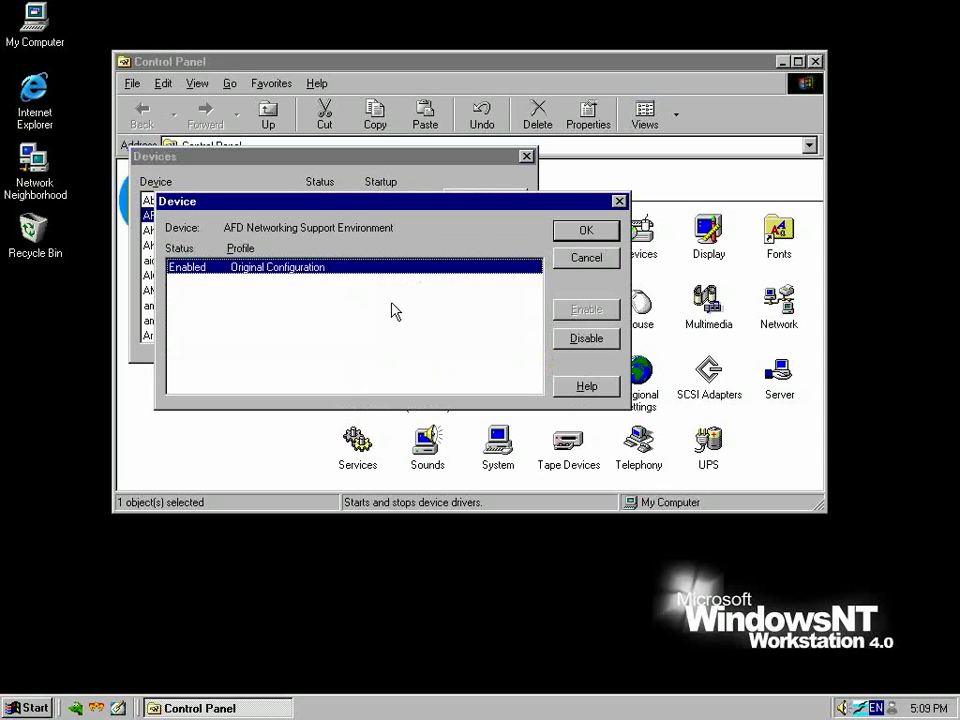
left_click(620, 201)
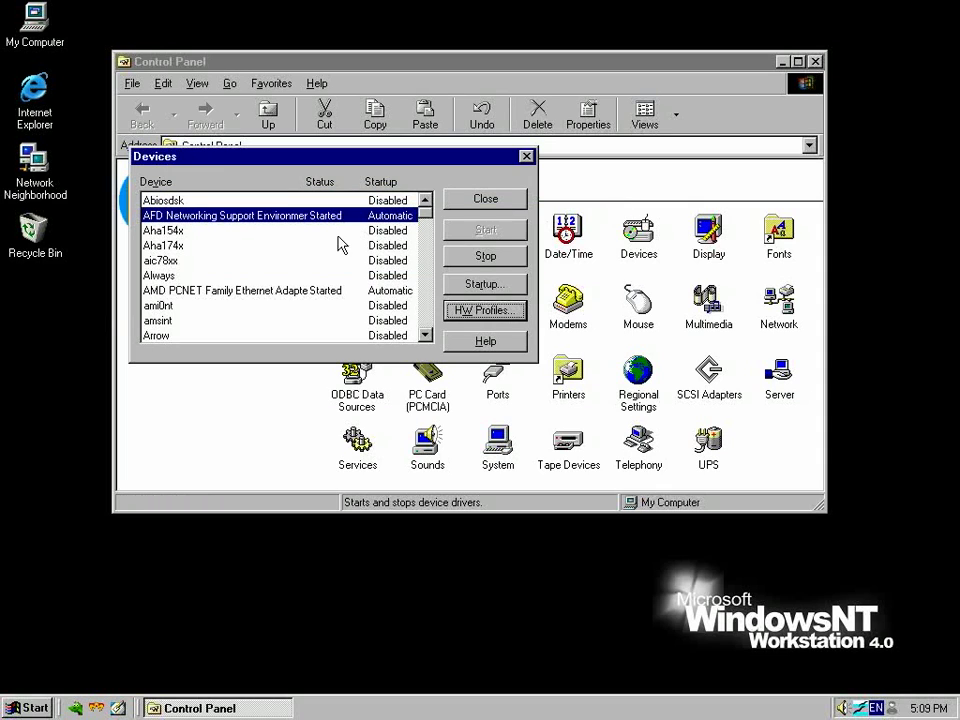
left_click(527, 160)
Step: Examine the Services list from the Control Panel, and close it
left_click(427, 300)
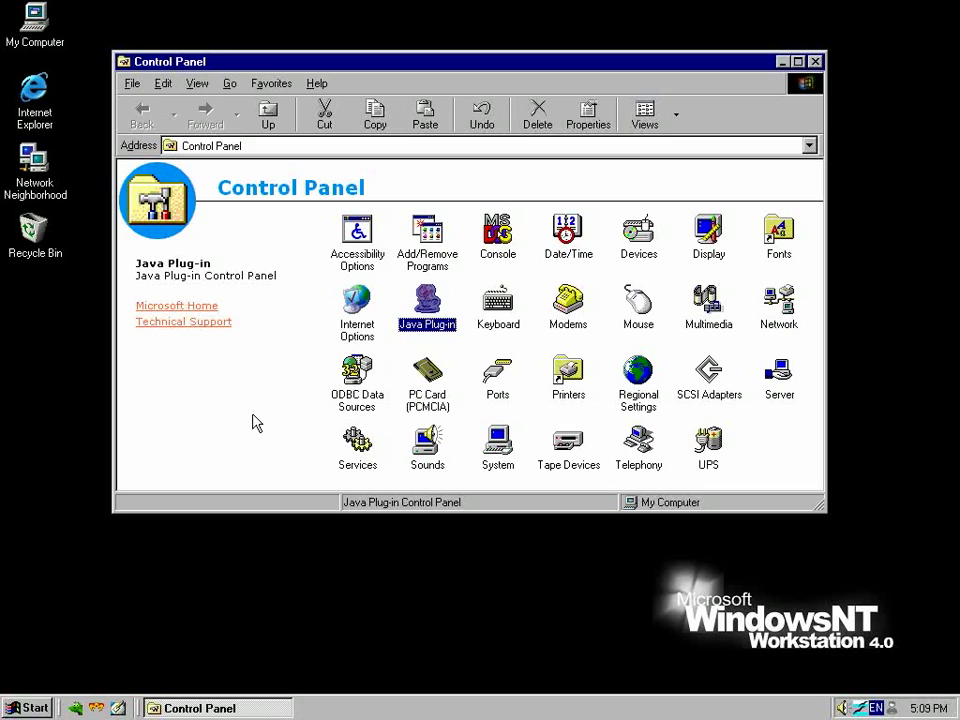
double_click(355, 445)
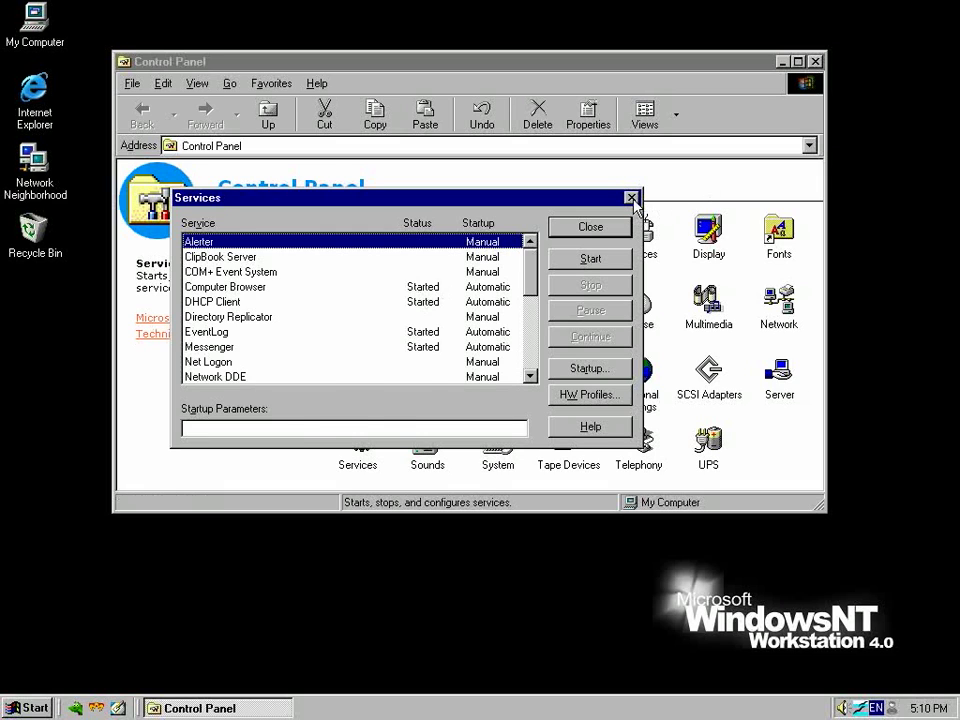
key("Escape")
Step: Look through the installed program groups, open Performance Monitor from the Administrative Tools, and close it
left_click(38, 708)
mouse_move(85, 432)
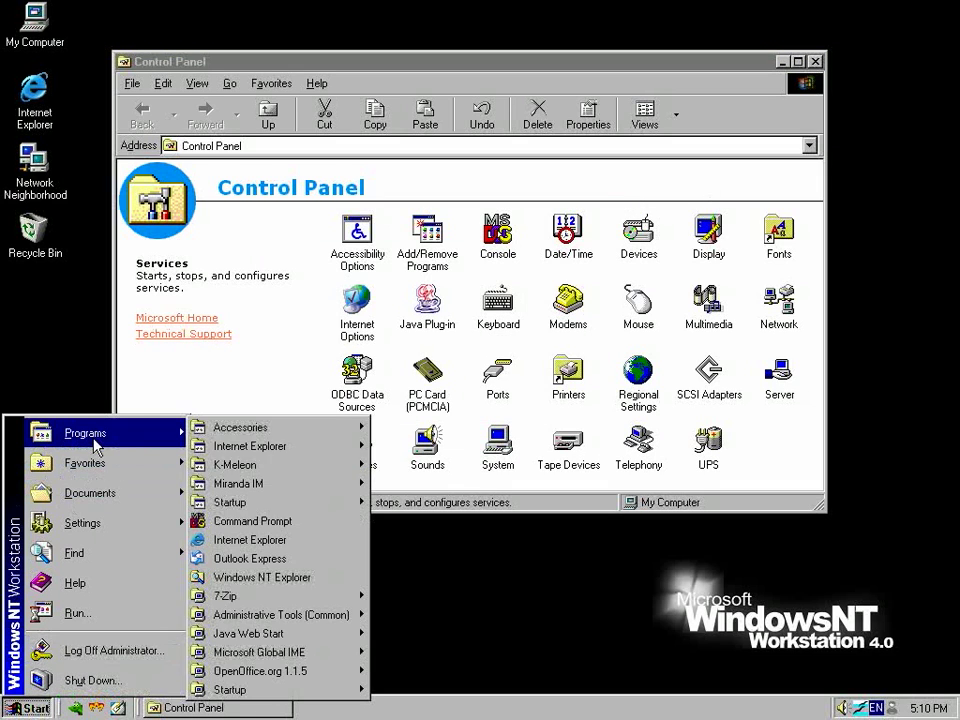
mouse_move(345, 614)
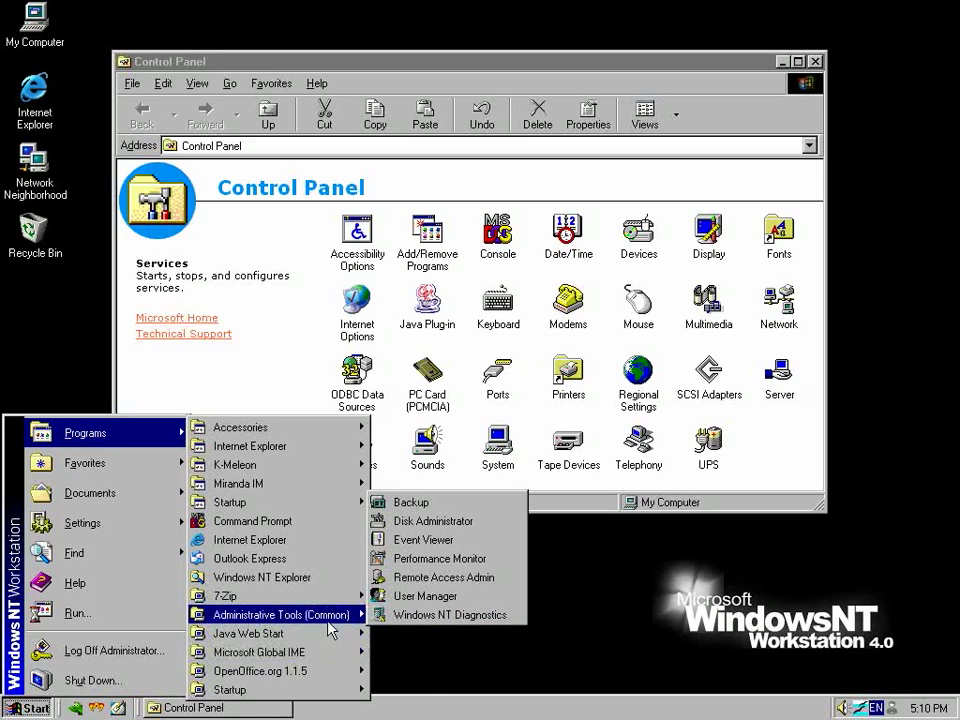
mouse_move(307, 600)
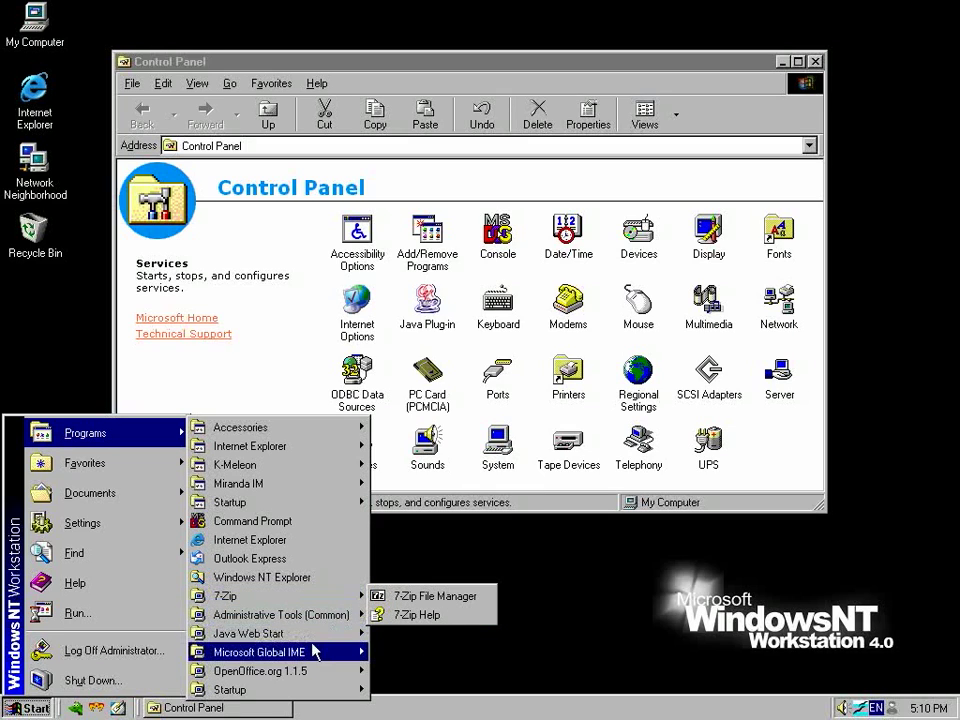
mouse_move(315, 634)
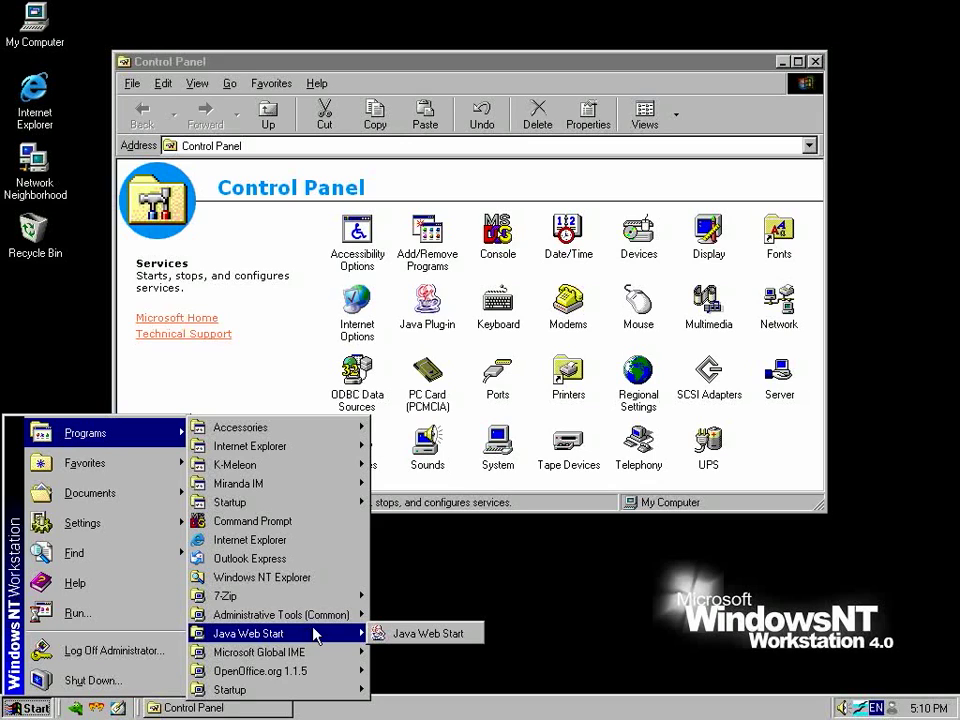
left_click(527, 561)
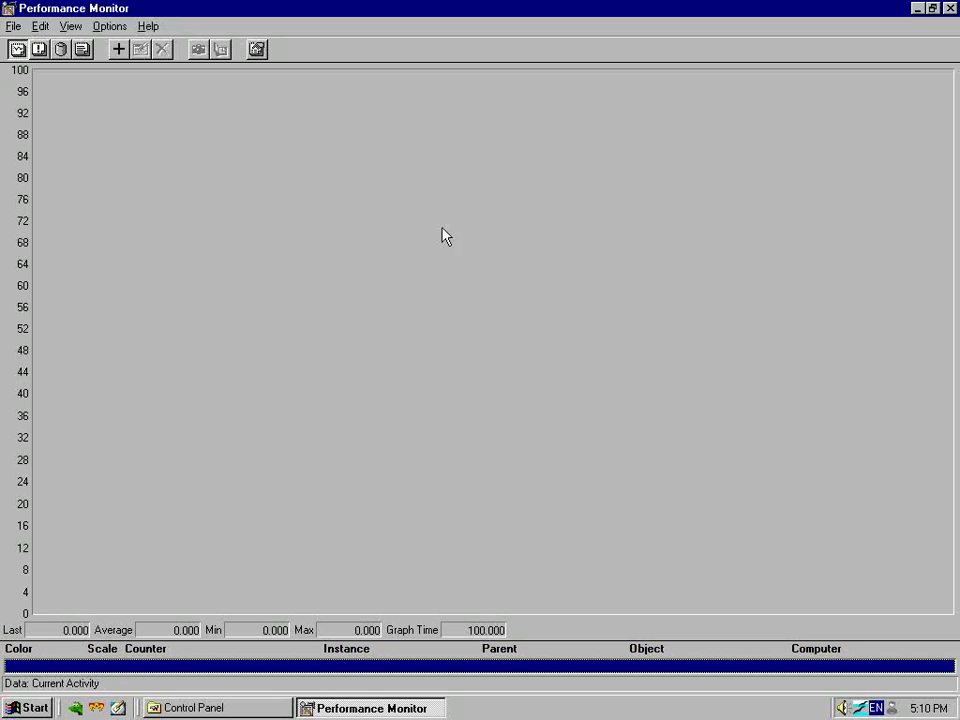
left_click(946, 12)
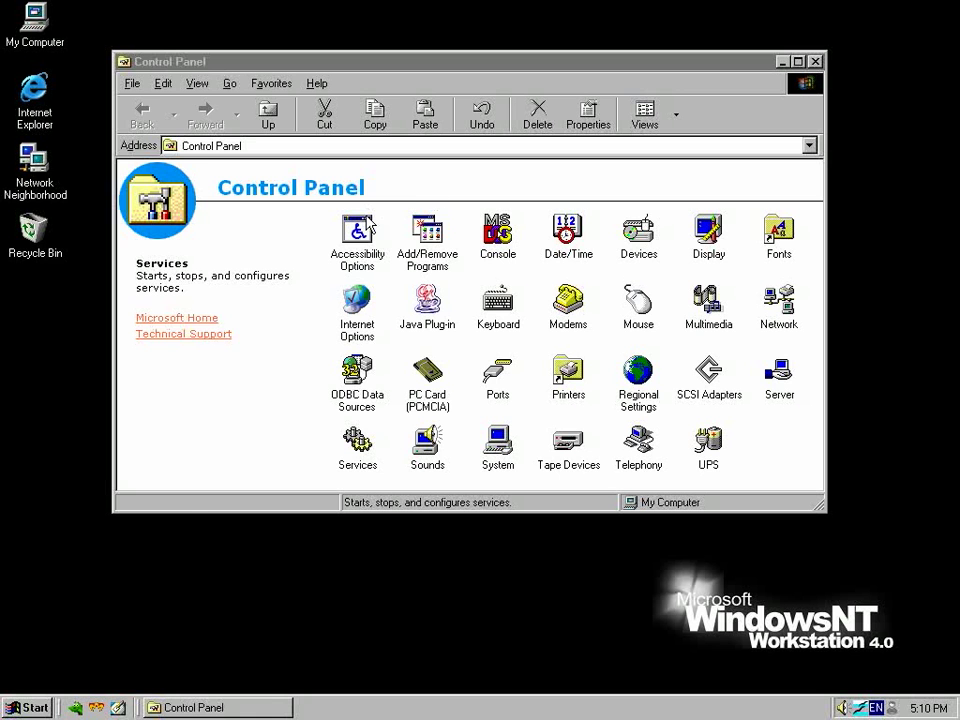
Step: Examine the installed software list in Add/Remove Programs, and highlight Microsoft Windows Media Player 6.4
double_click(427, 235)
left_click(185, 273)
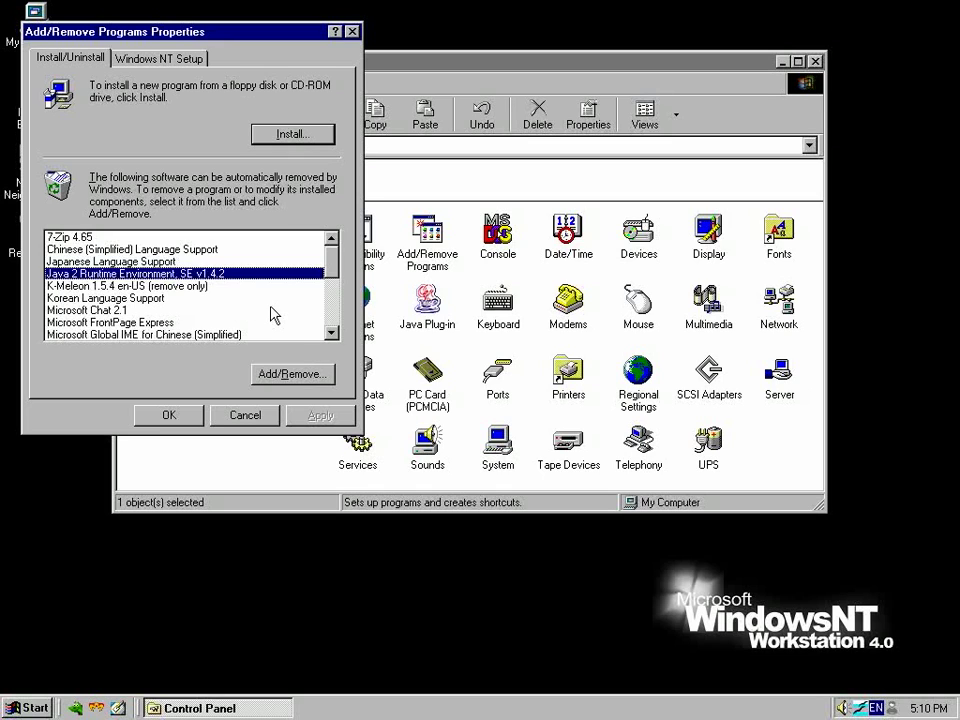
left_click(334, 335)
left_click(334, 335)
left_click(334, 335)
left_click(334, 335)
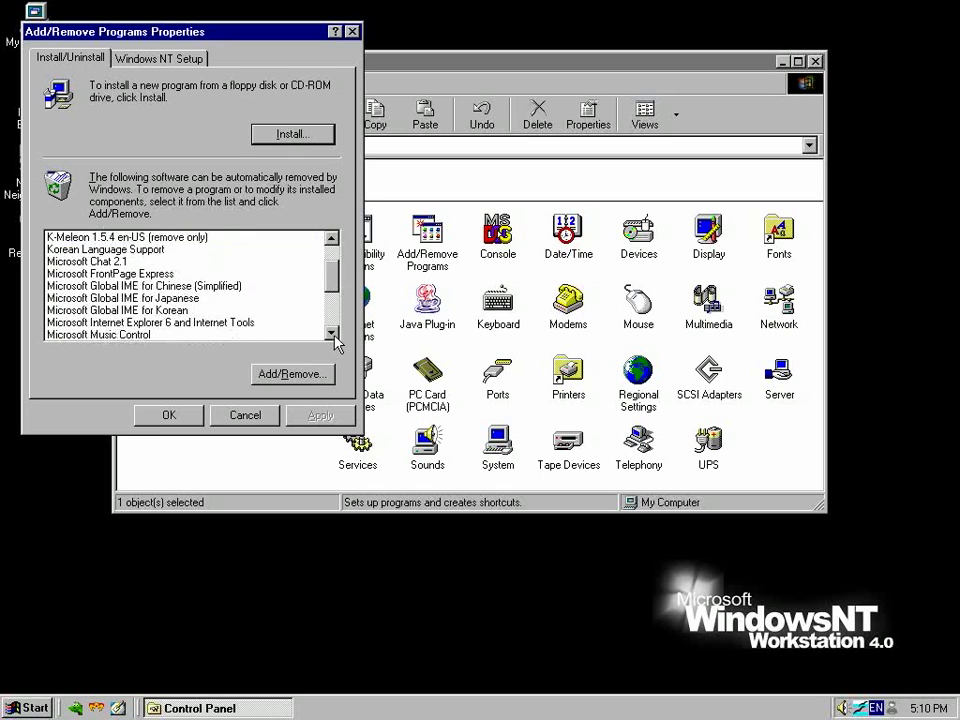
left_click(334, 335)
left_click(334, 335)
left_click(334, 335)
left_click(331, 333)
left_click(331, 333)
left_click(331, 333)
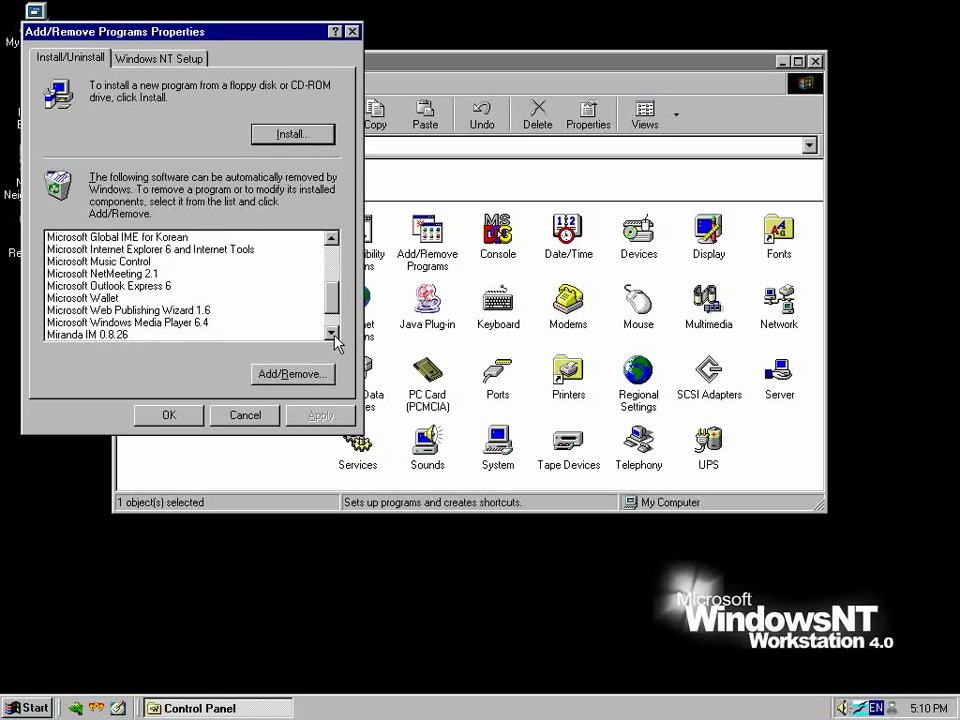
left_click(331, 333)
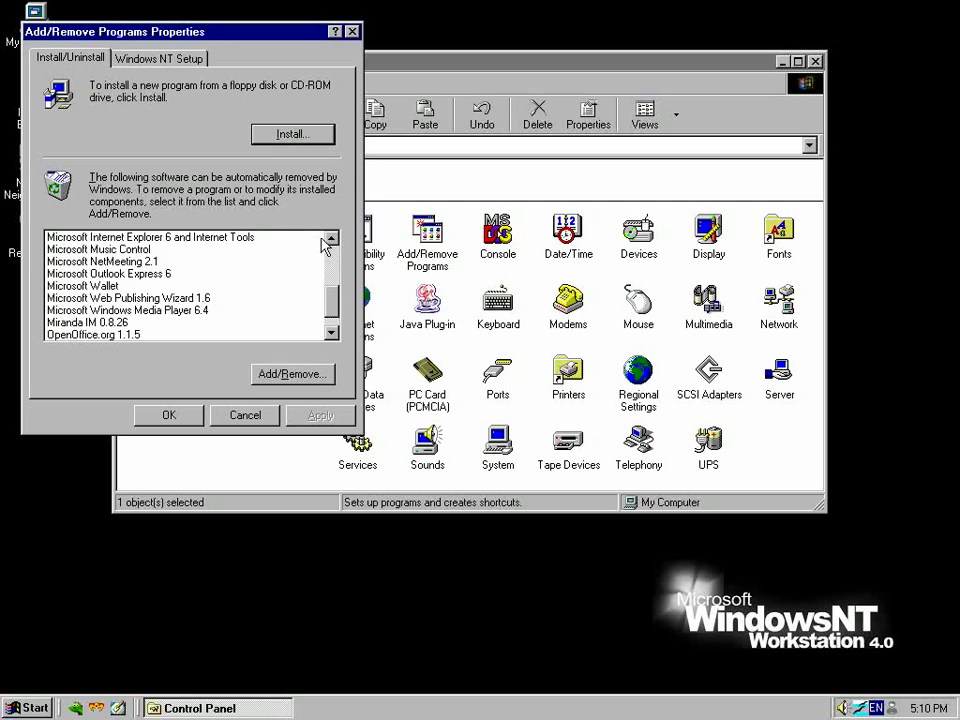
left_click(107, 322)
left_click(140, 310)
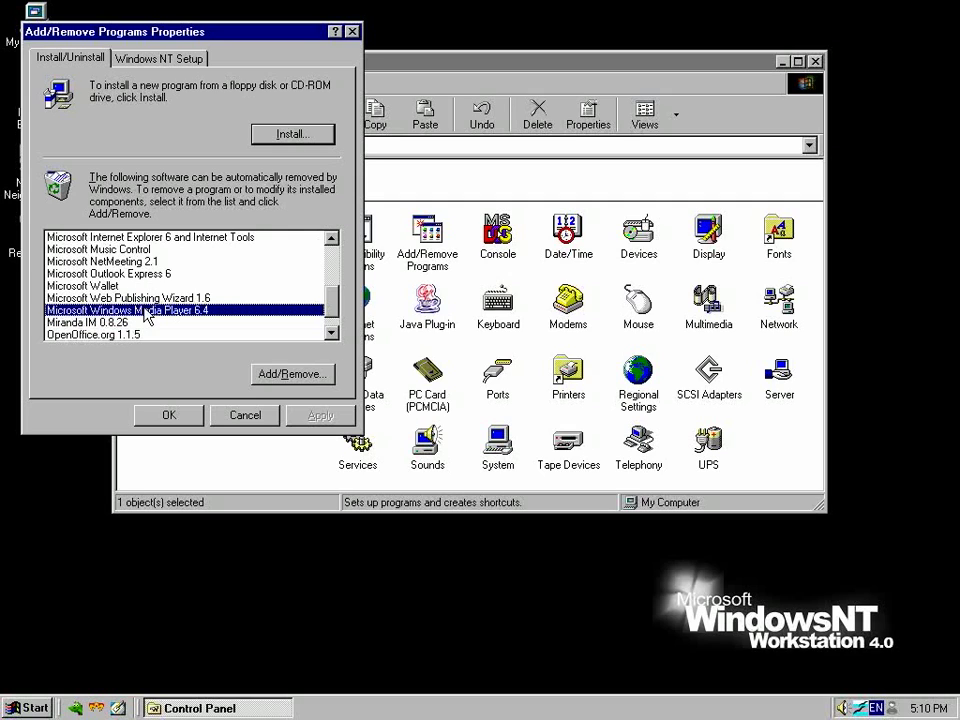
Step: Review the installed software list again from its first entry to its last, and cancel Add/Remove Programs
left_click(331, 239)
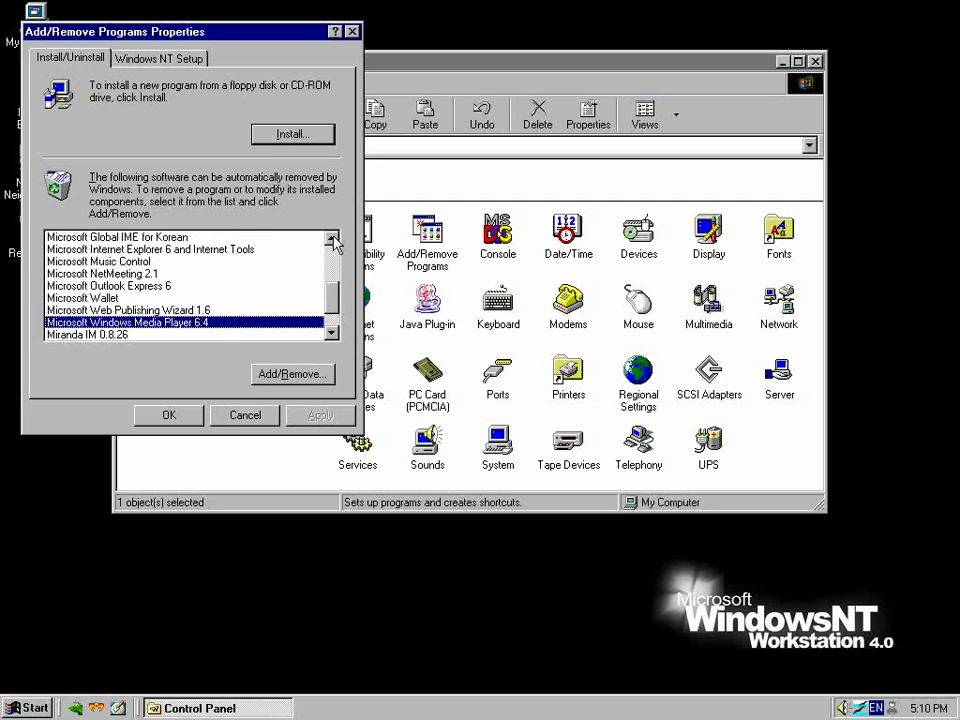
left_click(331, 239)
left_click(331, 239)
left_click(331, 239)
left_click(331, 239)
left_click(331, 239)
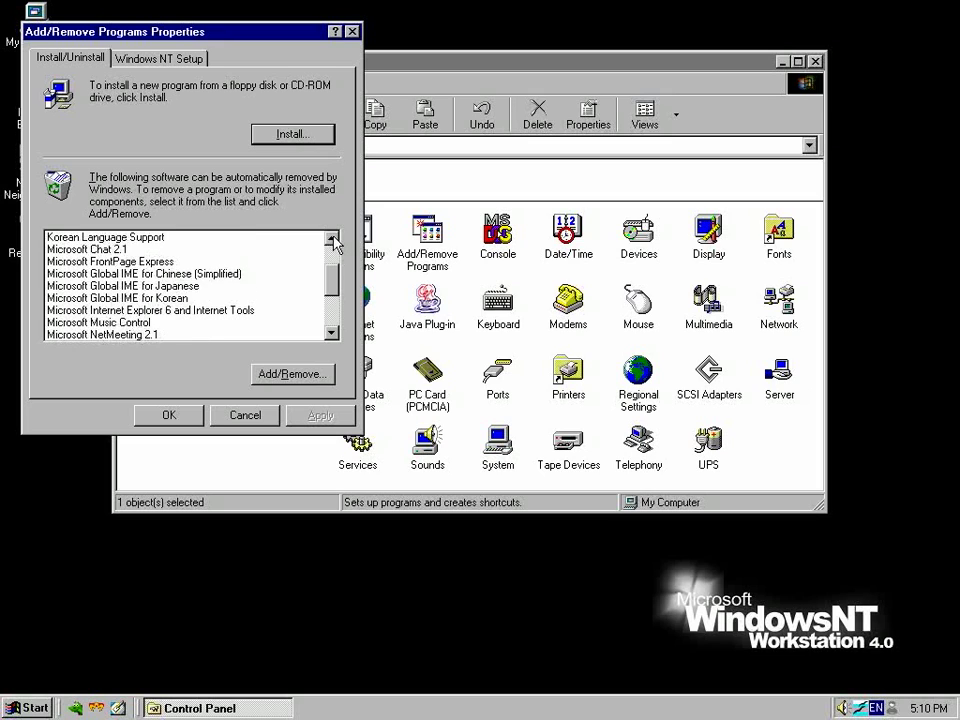
left_click(331, 239)
left_click(331, 239)
left_click(331, 239)
left_click(331, 239)
left_click(331, 239)
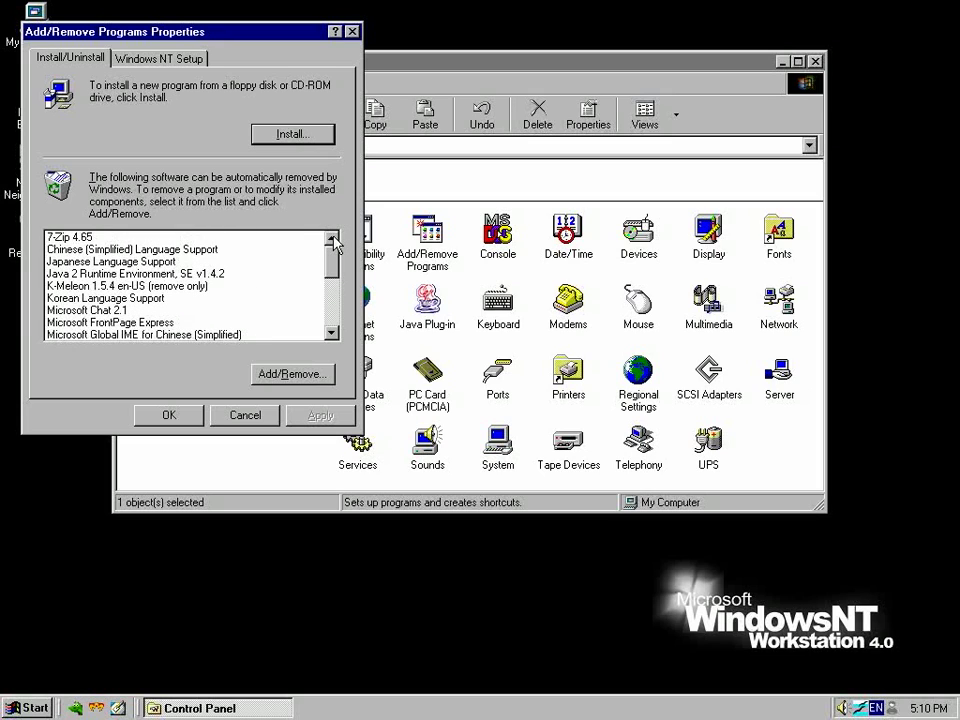
scroll(268, 285, "down", 5)
left_click(268, 285)
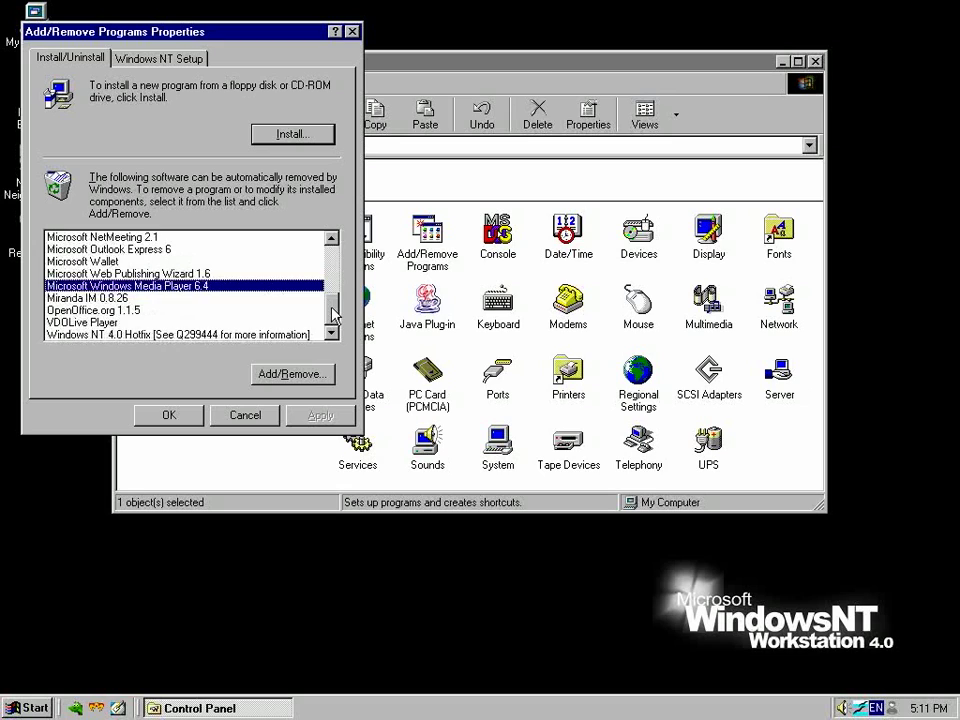
left_click(243, 415)
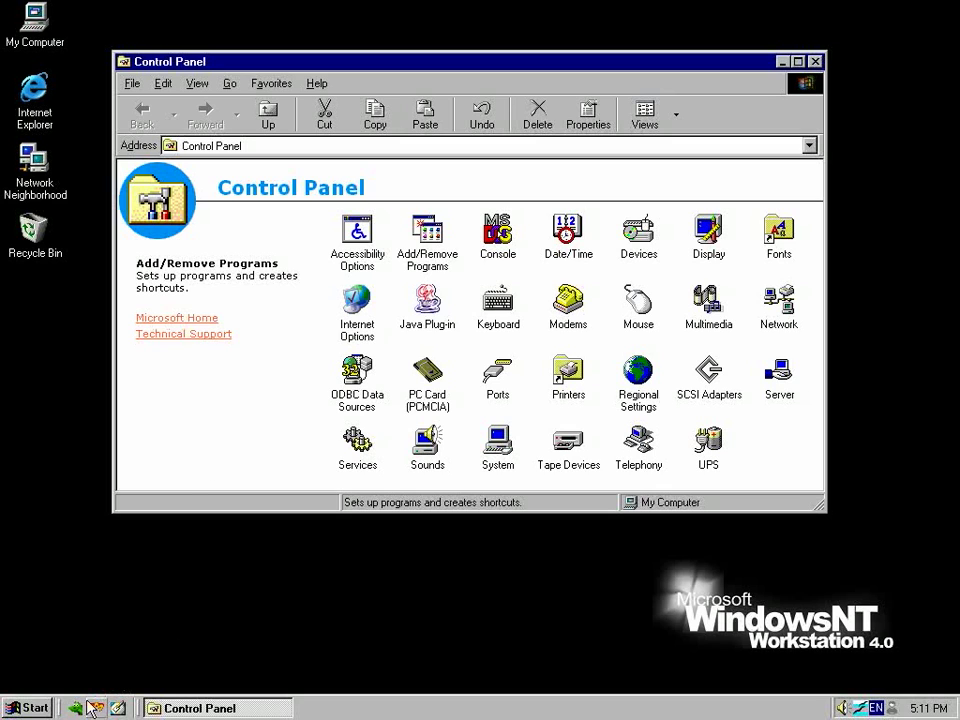
Step: Open the K-Meleon 1.5.4 readme page, and clear the desktop by minimizing the browser and closing the Control Panel
left_click(175, 589)
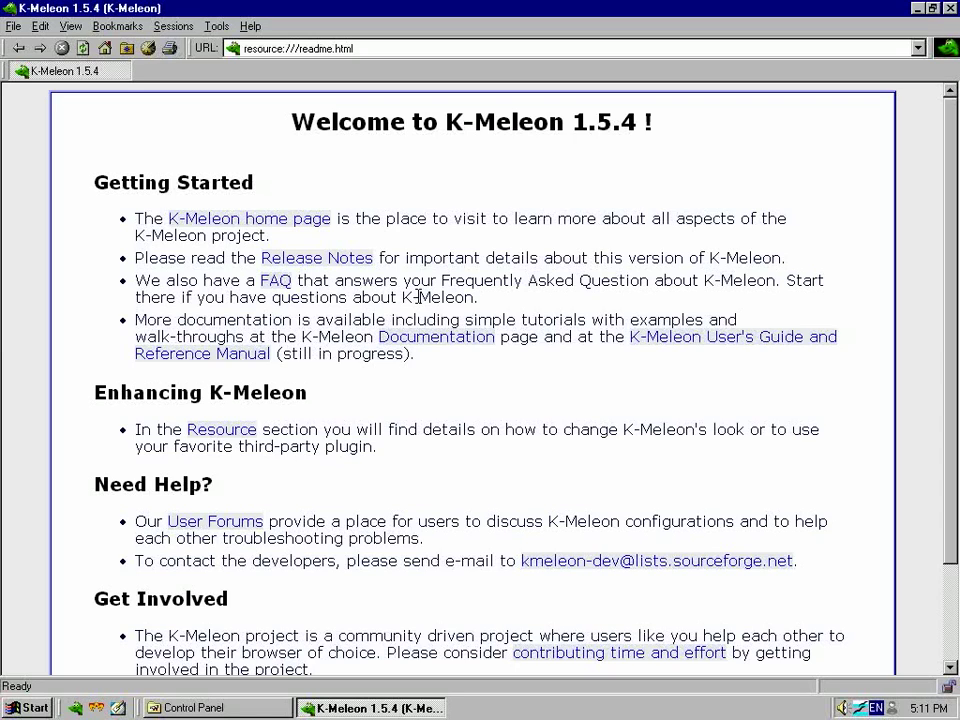
left_click(918, 8)
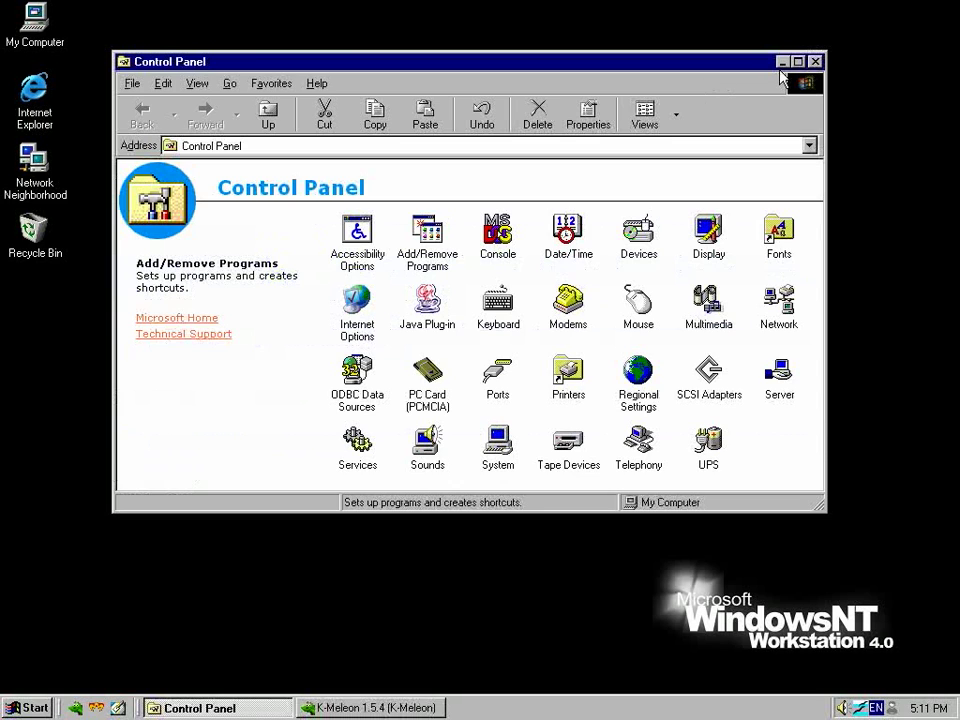
left_click(815, 61)
Step: Examine the font smoothing option among the visual settings in Display Properties, and close the dialog without changes
right_click(377, 158)
left_click(414, 318)
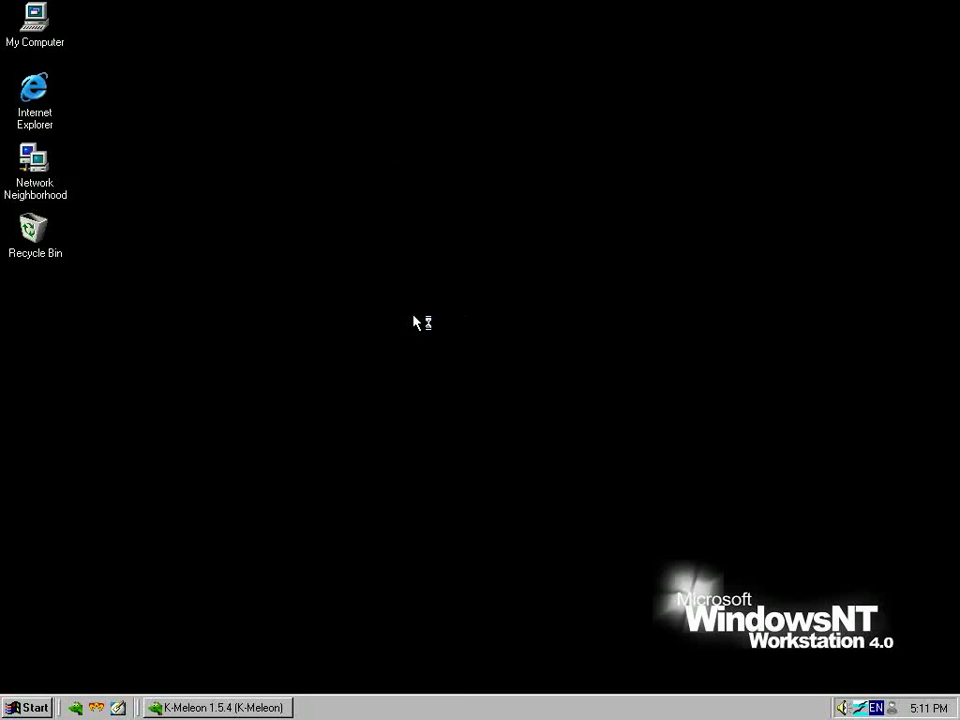
left_click(314, 80)
left_click_drag(313, 56, 402, 111)
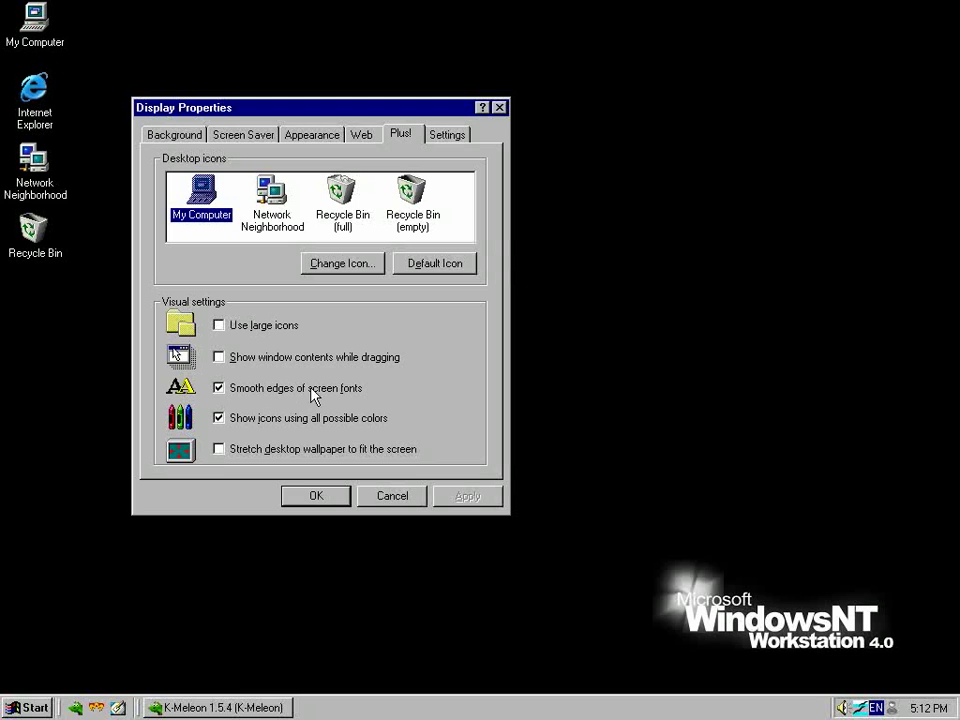
left_click(499, 107)
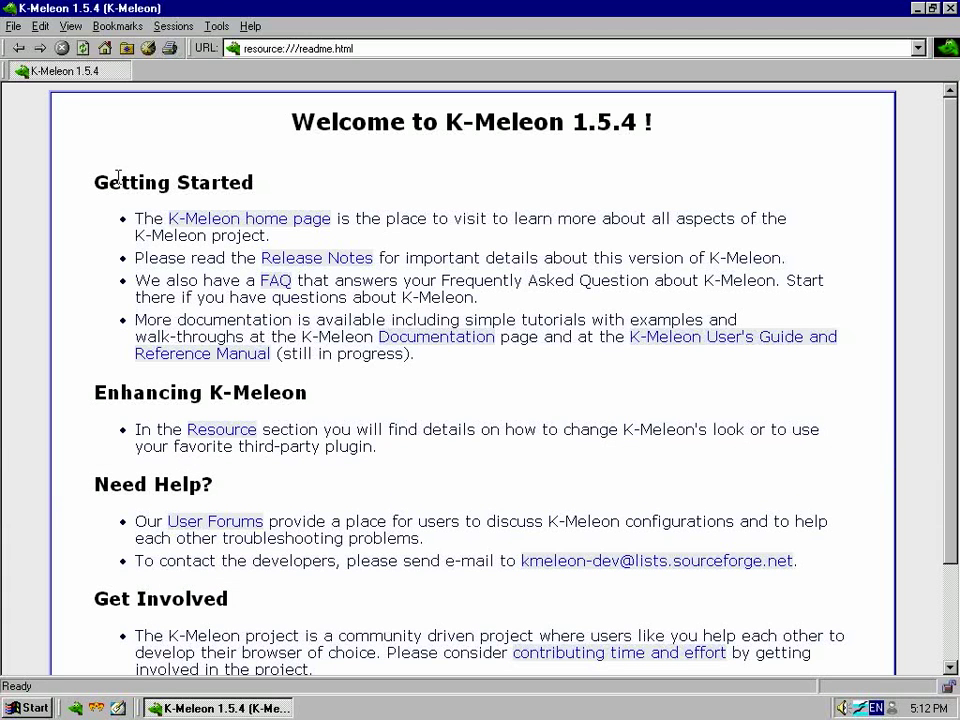
Step: Highlight parts of the Getting Started and Welcome headings on K-Meleon's readme page to inspect the font rendering, and close the browser
left_click_drag(118, 180, 306, 184)
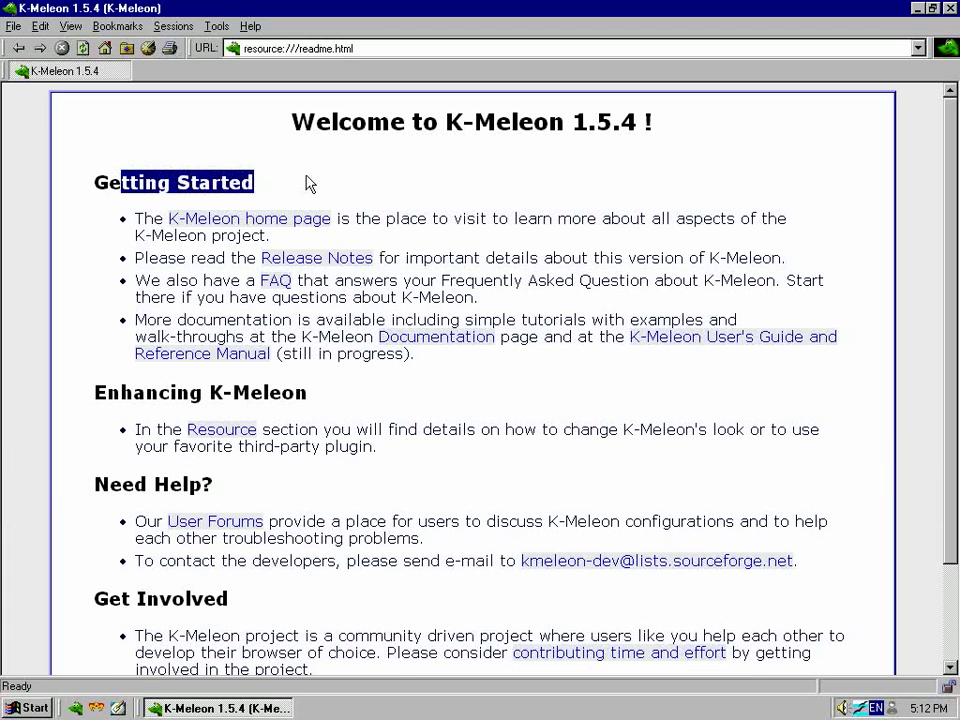
left_click_drag(316, 122, 597, 124)
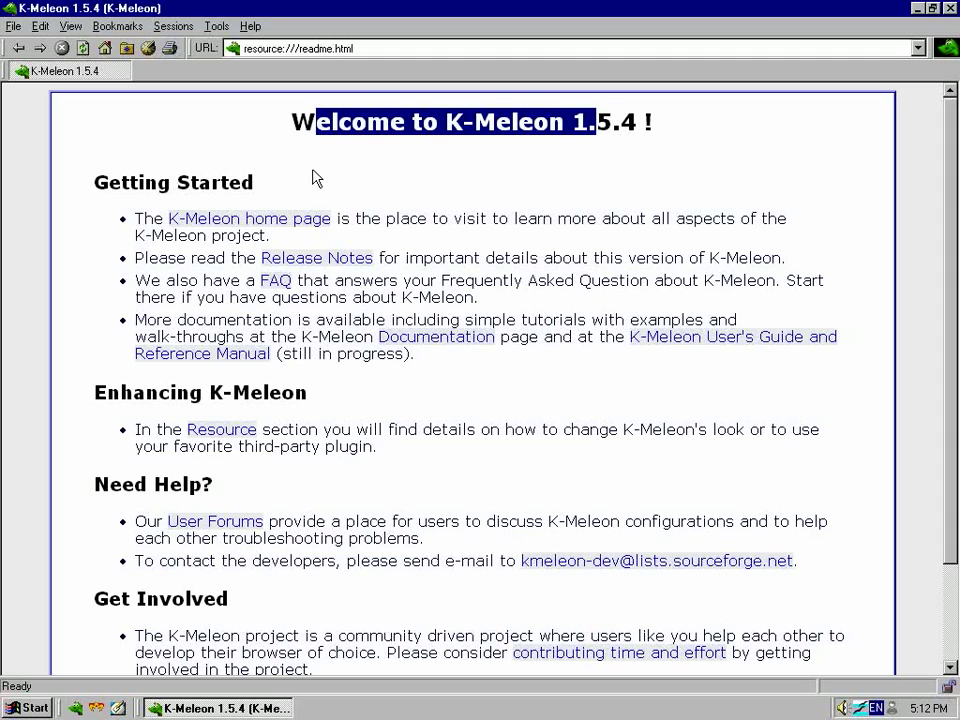
left_click(341, 166)
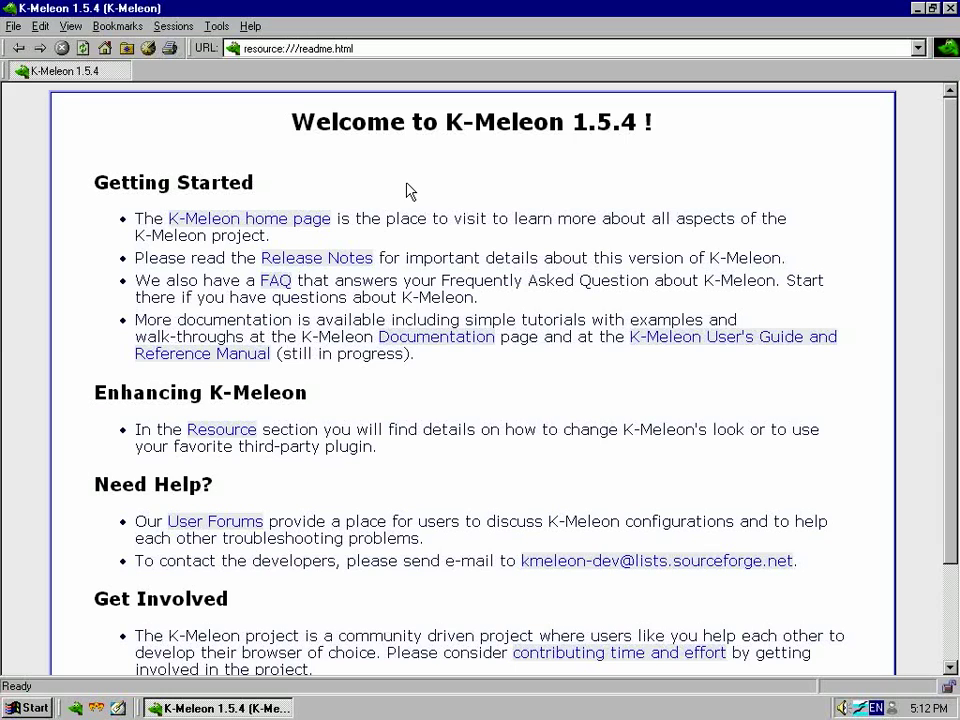
left_click(946, 8)
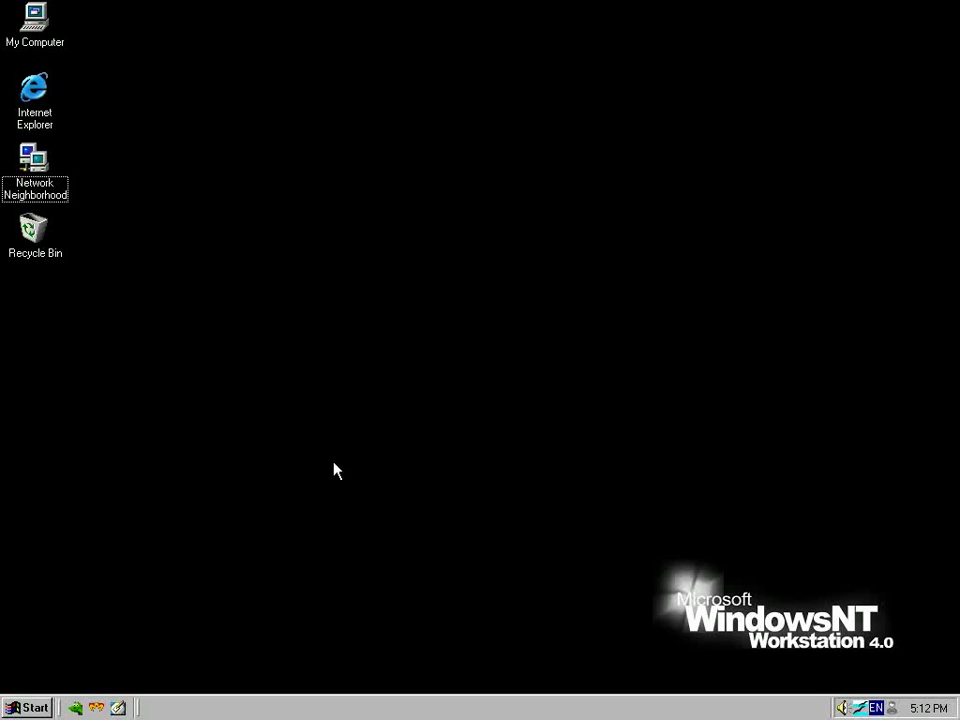
Step: Shut down the computer, choosing the Shut down option rather than Restart
left_click(24, 704)
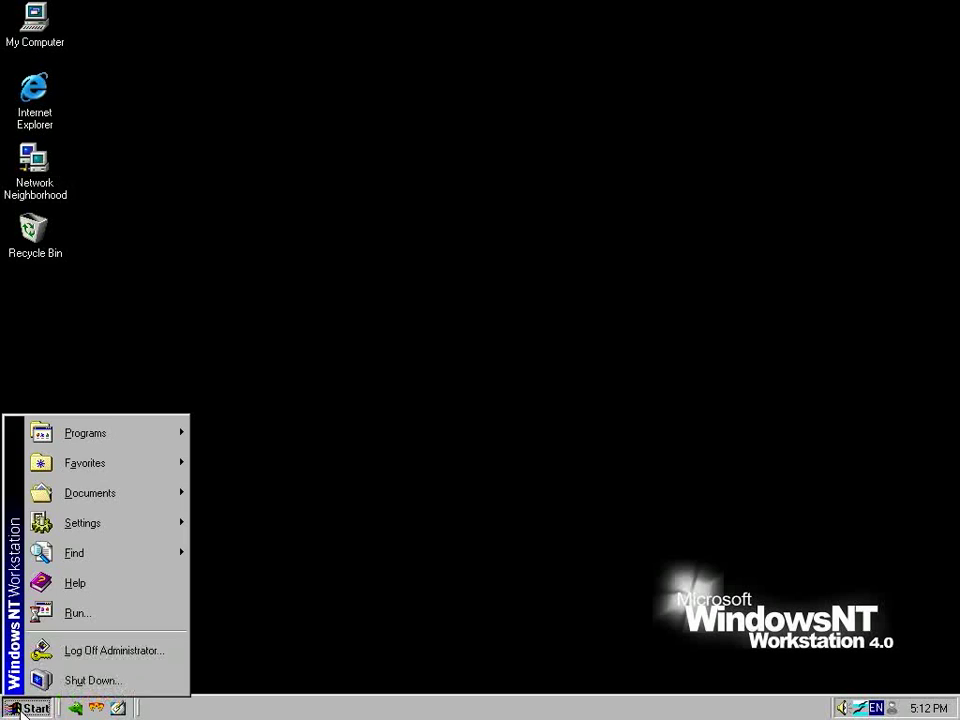
left_click(73, 682)
left_click(424, 300)
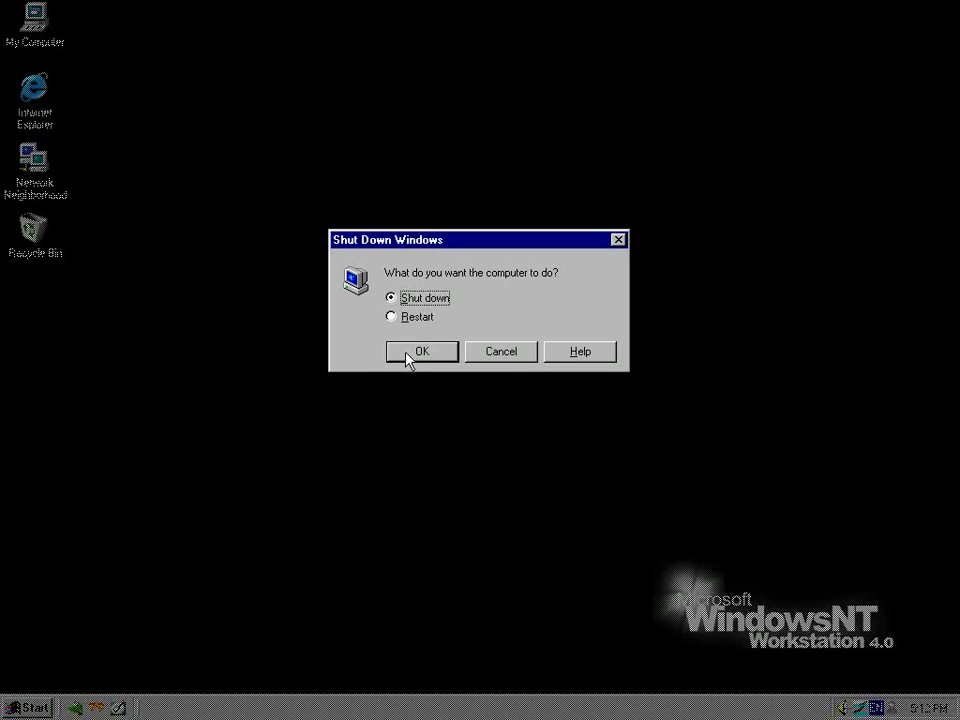
left_click(407, 355)
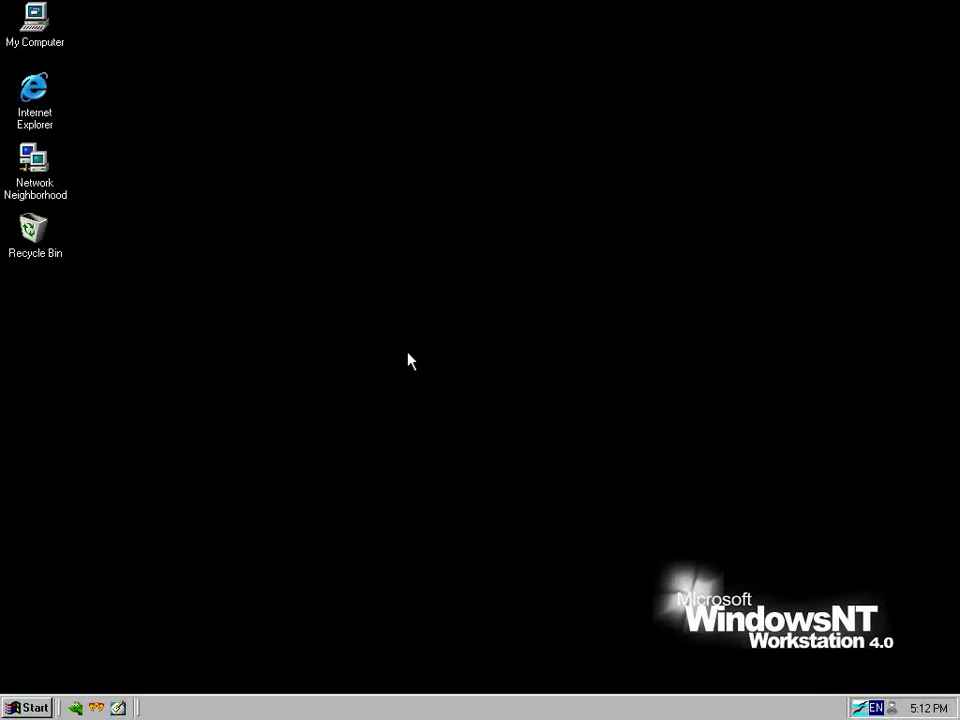